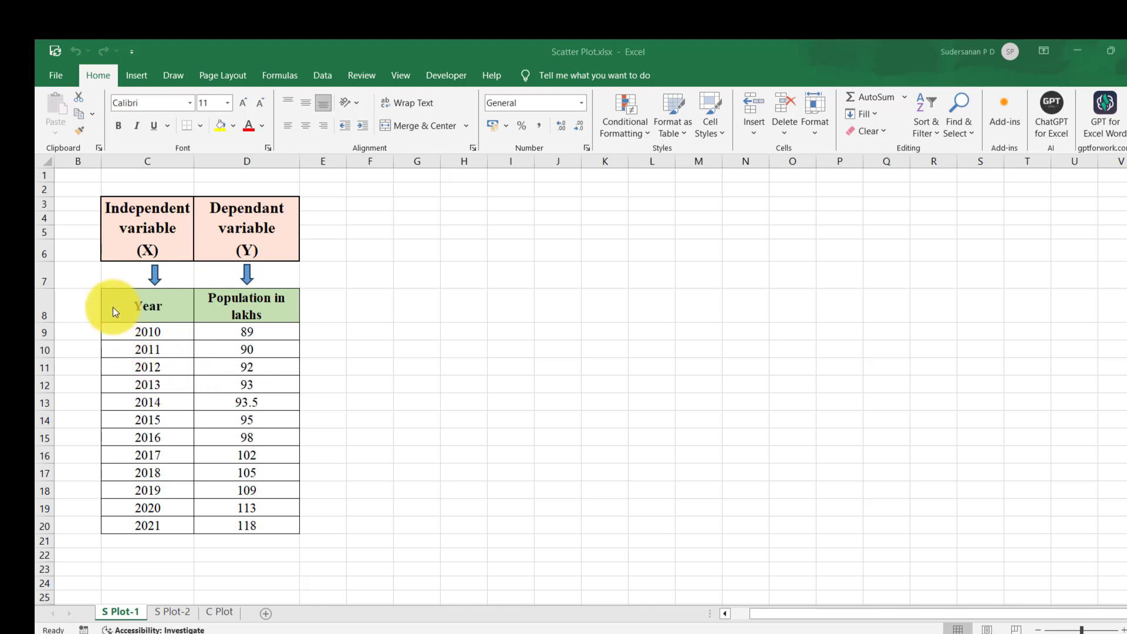
# Insert a plain scatter chart from the whole Year and population table.
pyautogui.hotkey('ctrl', 'a')
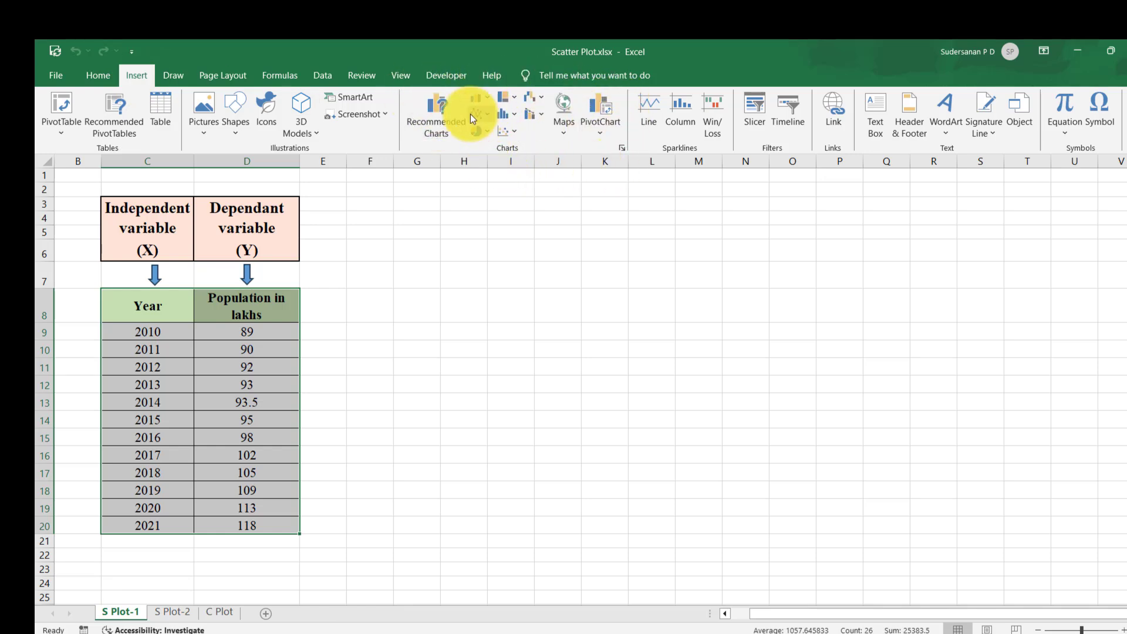
pyautogui.click(513, 129)
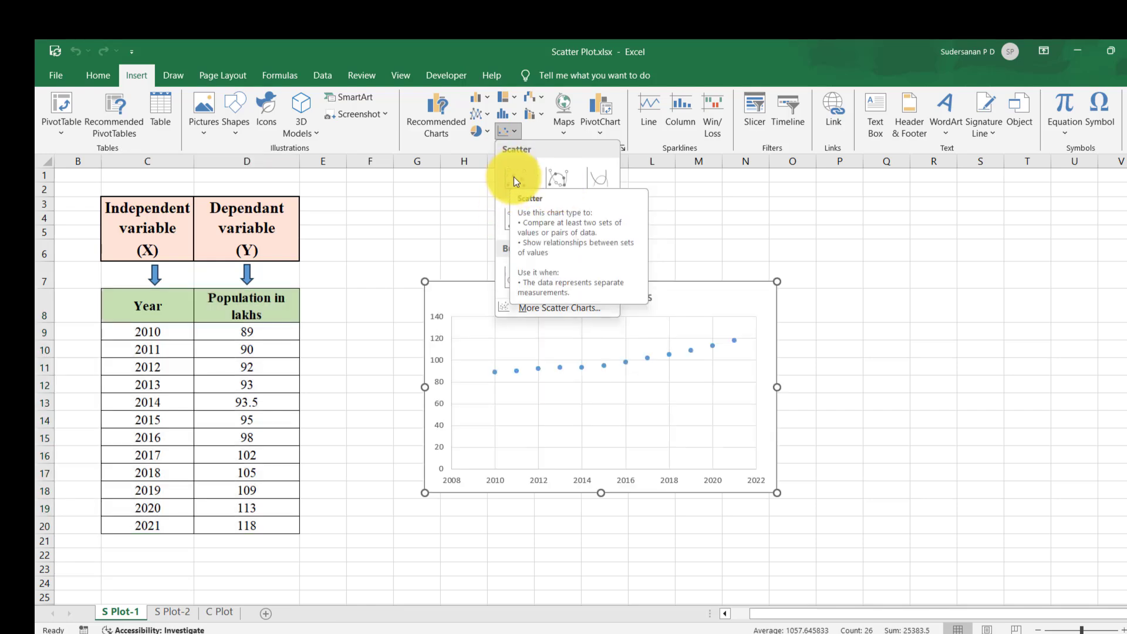
pyautogui.click(513, 176)
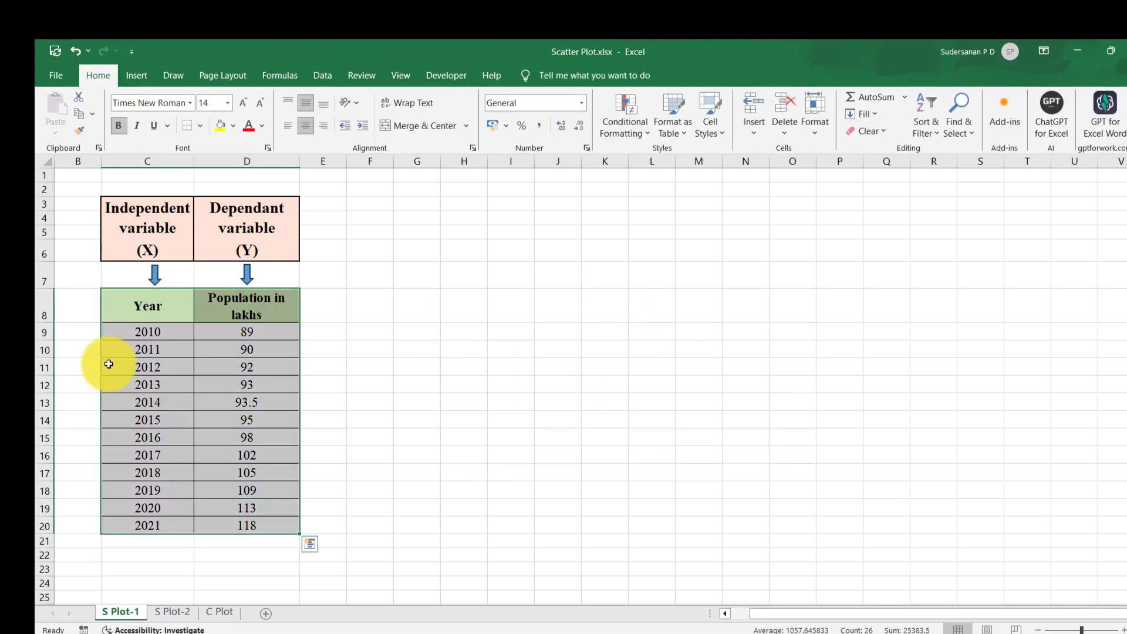
# Insert a scatter chart from only the data rows C9:D20, without headers.
pyautogui.moveTo(120, 331); pyautogui.dragTo(237, 519)
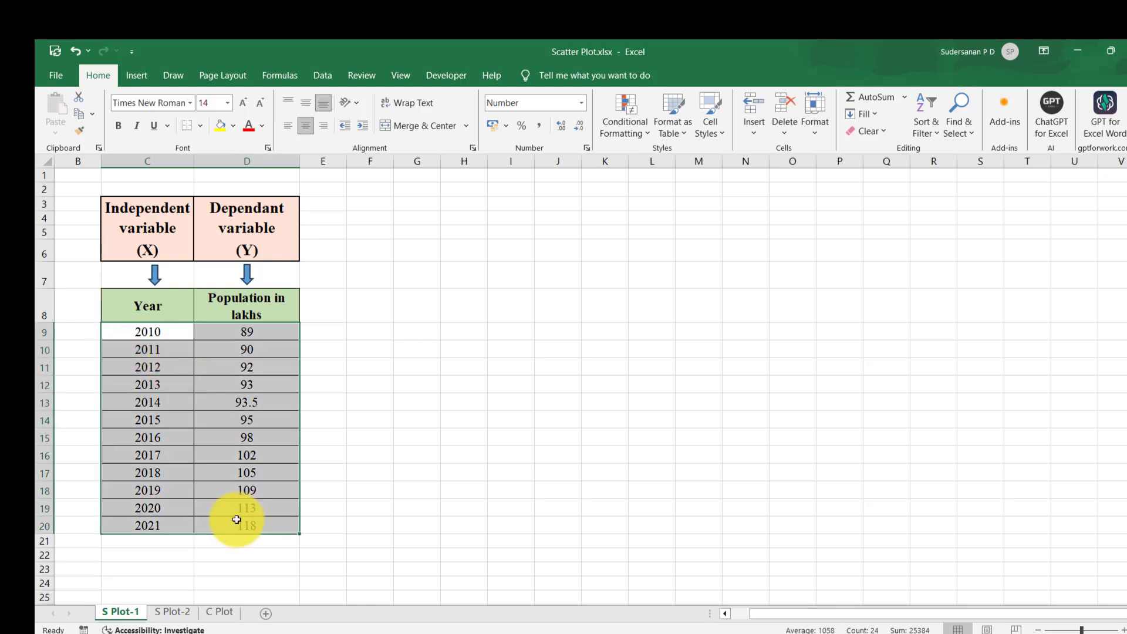
pyautogui.click(136, 75)
pyautogui.click(505, 136)
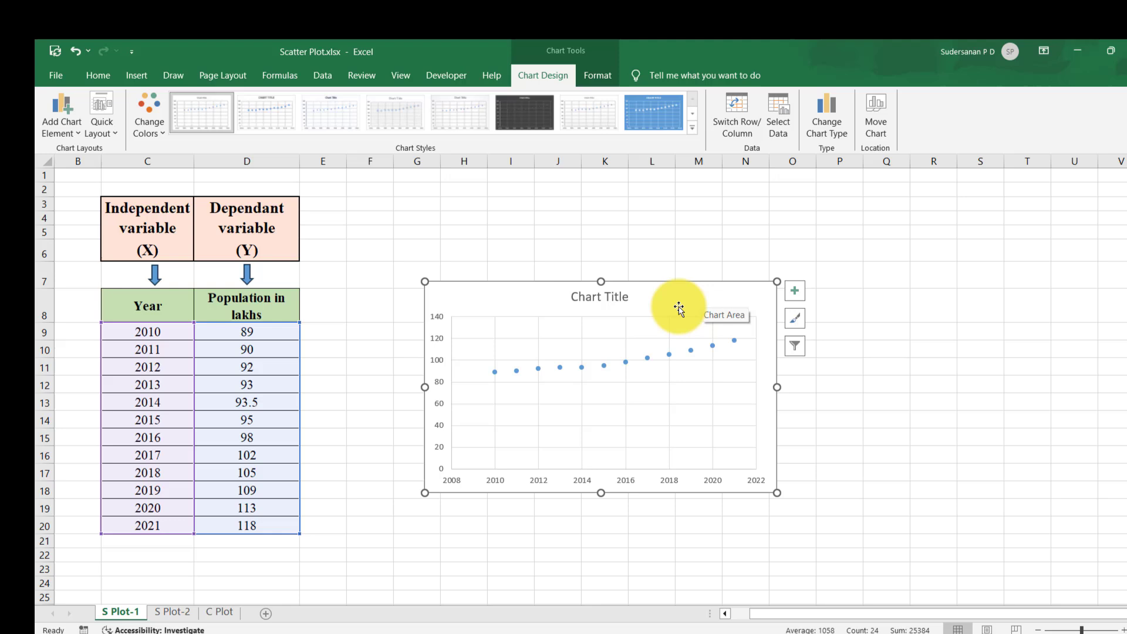
# Browse the chart elements, Quick Layout presets and Axis Titles options, then close the menus.
pyautogui.click(794, 291)
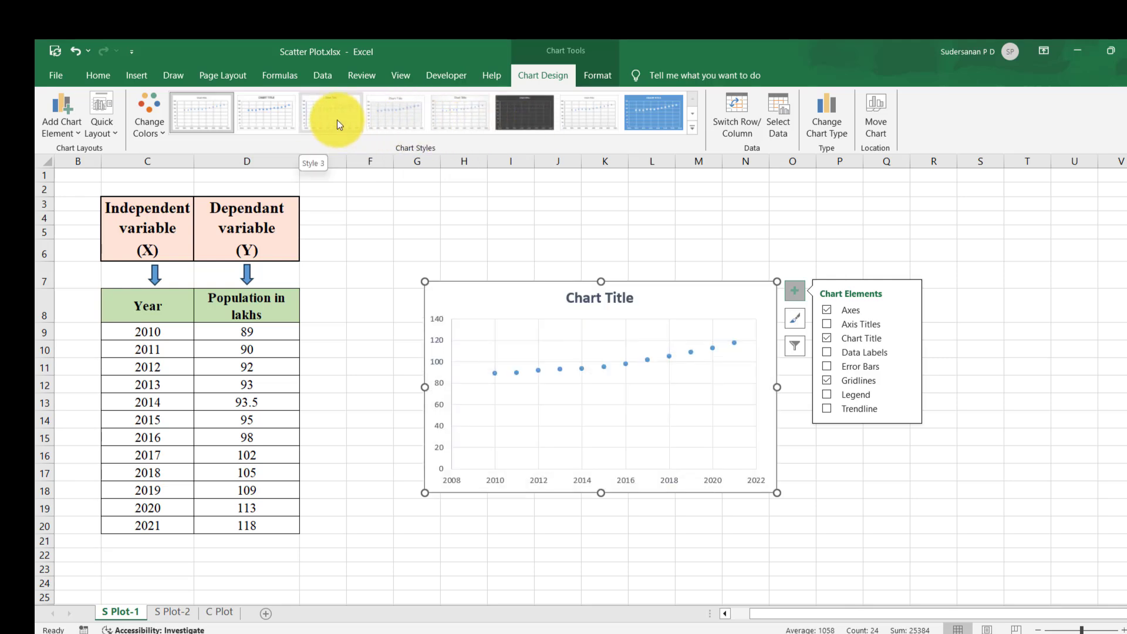
pyautogui.click(113, 132)
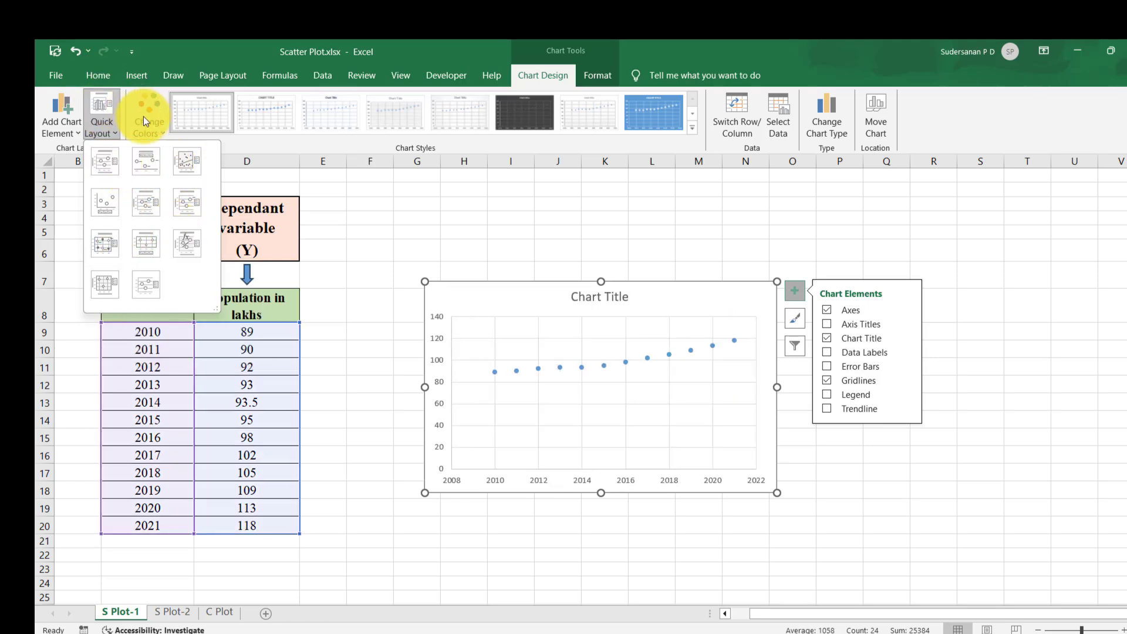
pyautogui.click(79, 128)
pyautogui.moveTo(84, 165)
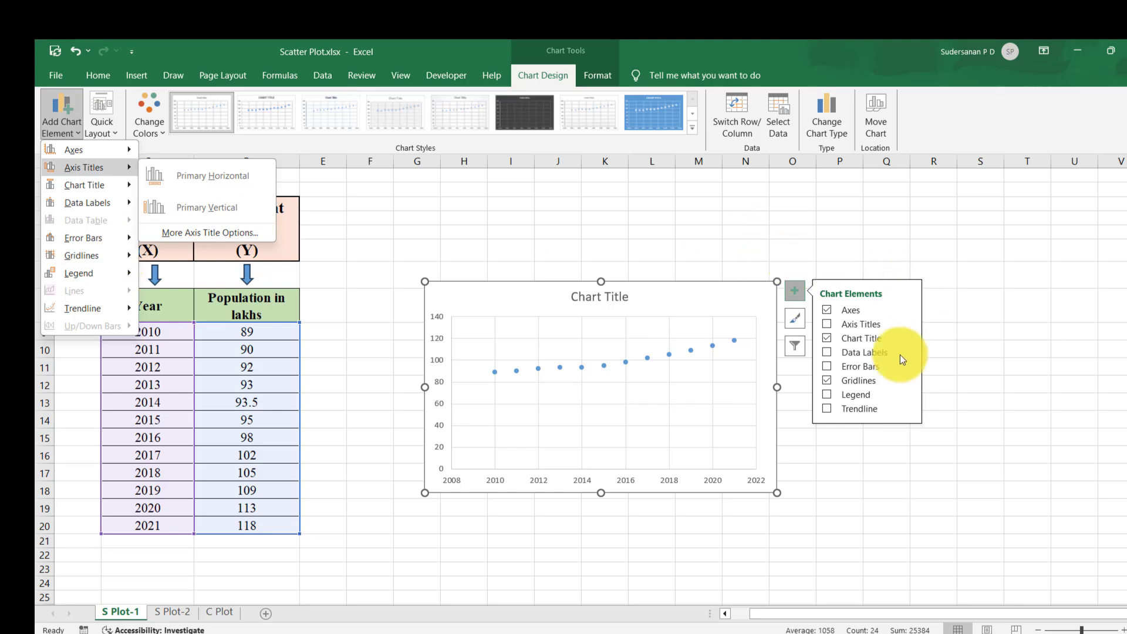
pyautogui.click(854, 212)
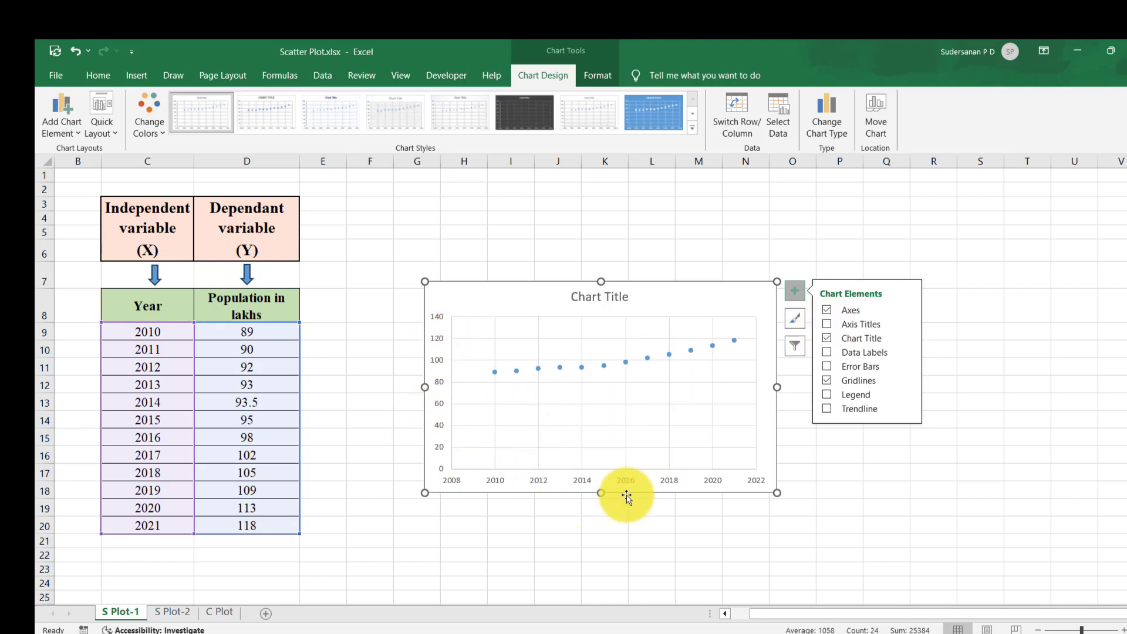
# Turn on axis titles and retitle the vertical axis 'Population in lakhs'.
pyautogui.click(831, 328)
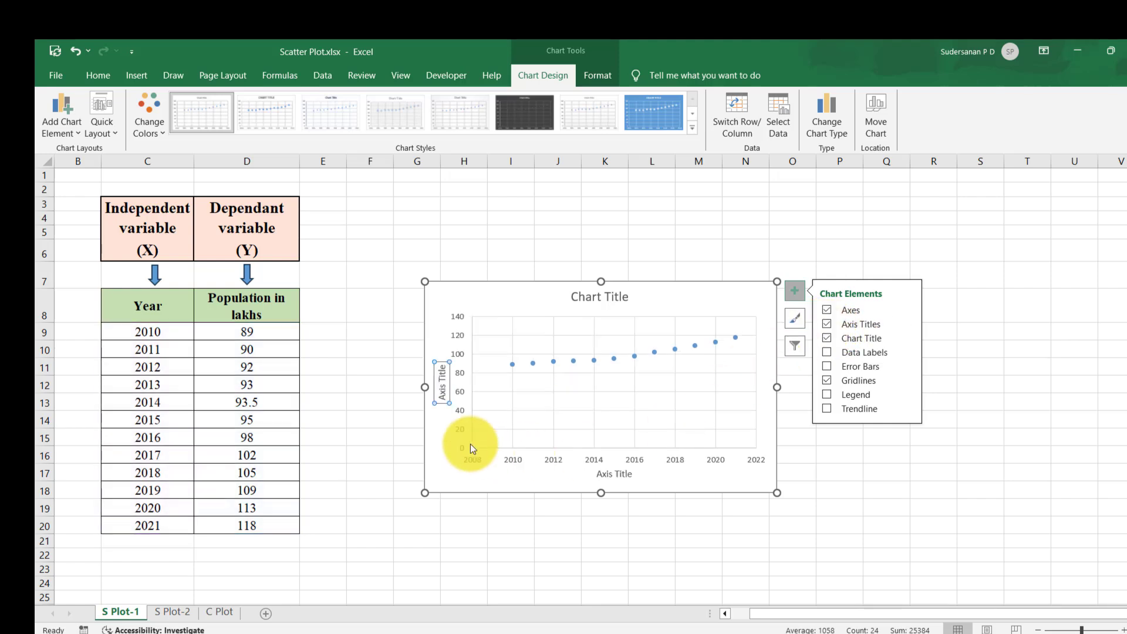
pyautogui.tripleClick(443, 375)
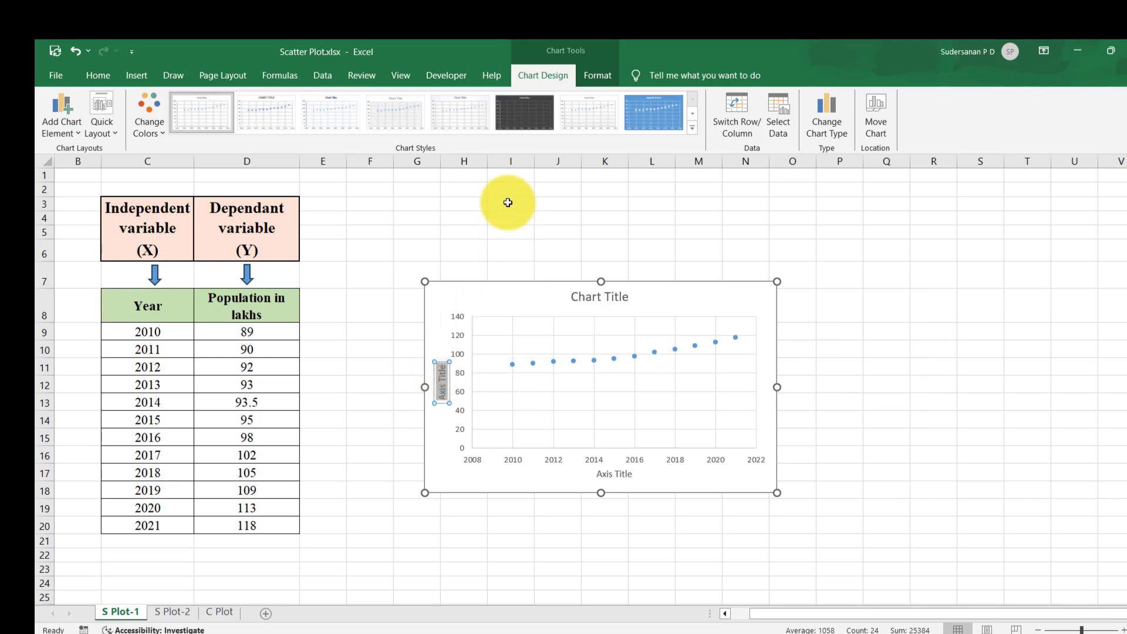
pyautogui.write('Popula')
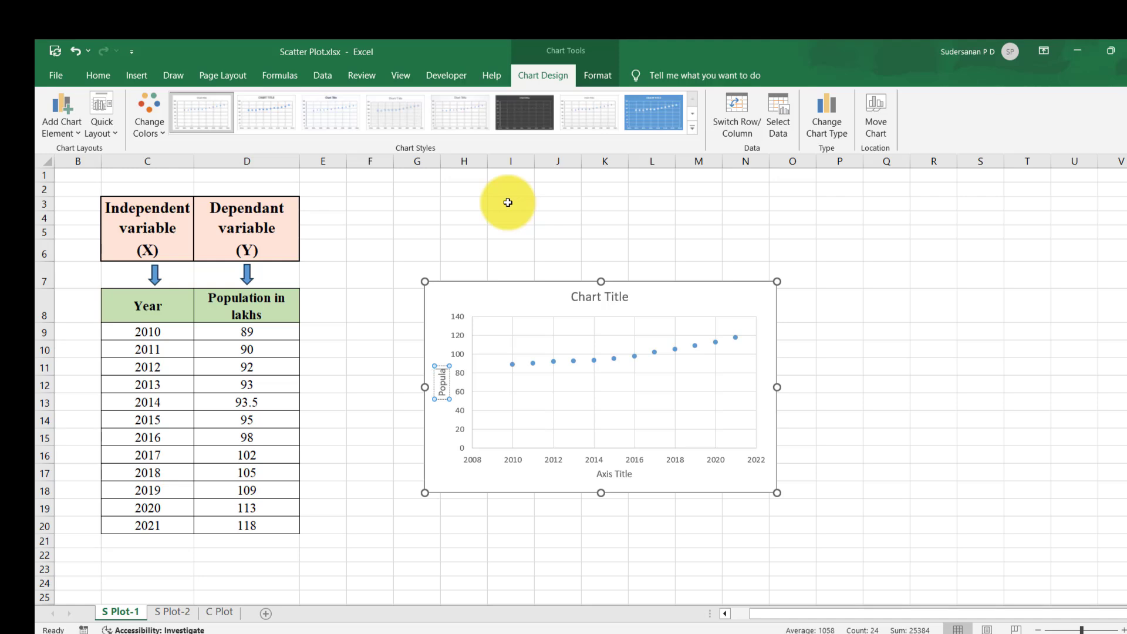
pyautogui.write('tion in lakhs')
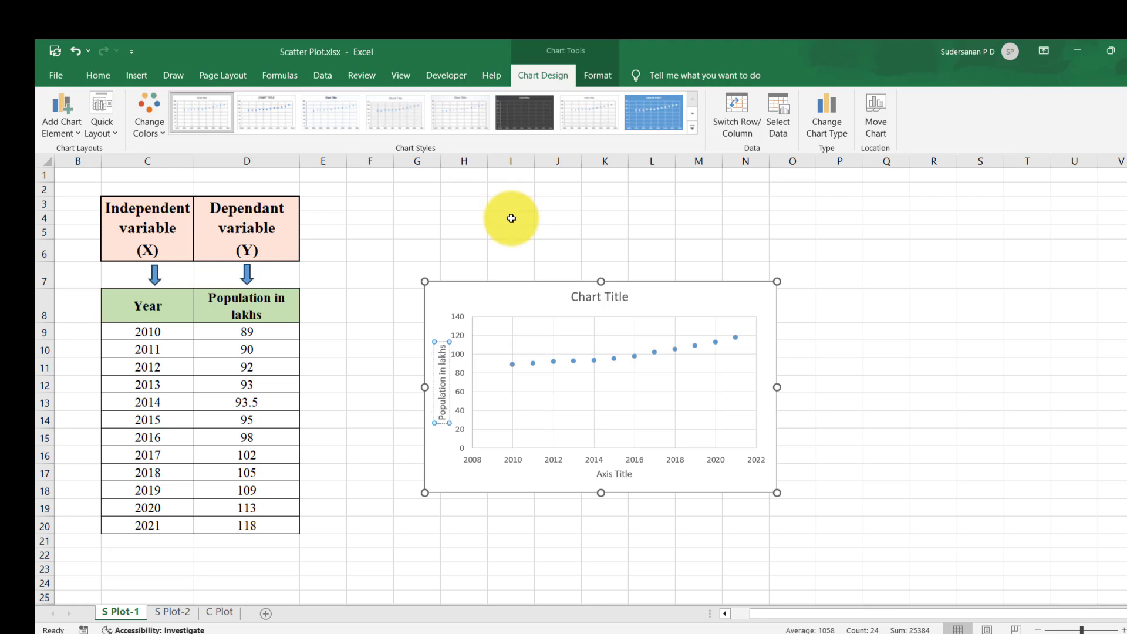
# Retitle the horizontal axis 'Year'.
pyautogui.click(621, 471)
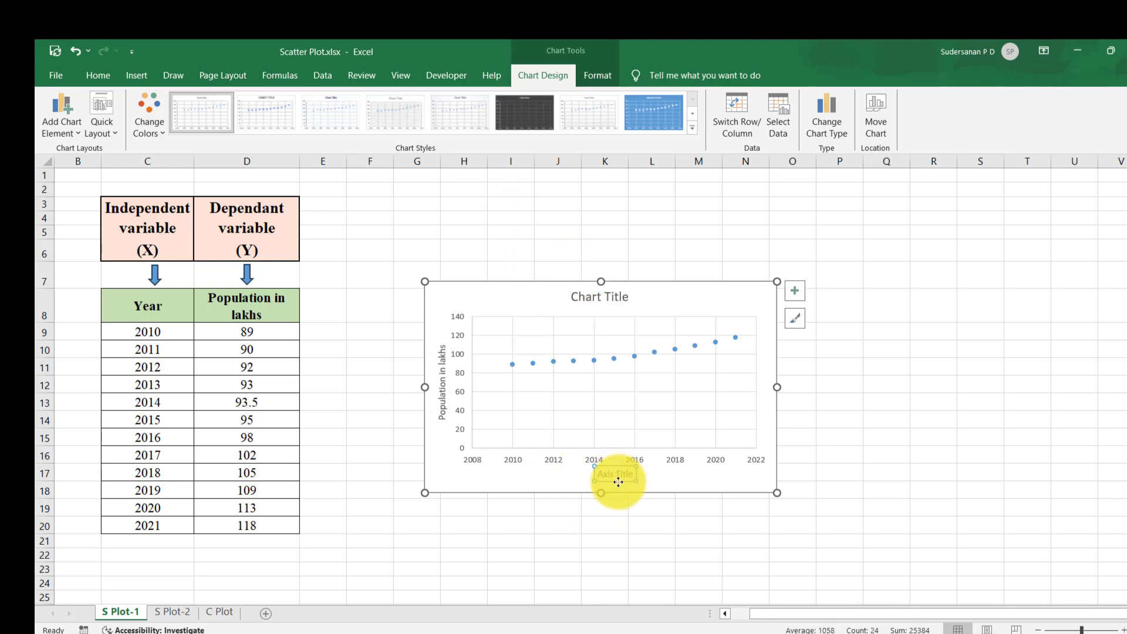
pyautogui.click(605, 473)
pyautogui.moveTo(605, 473); pyautogui.dragTo(625, 480)
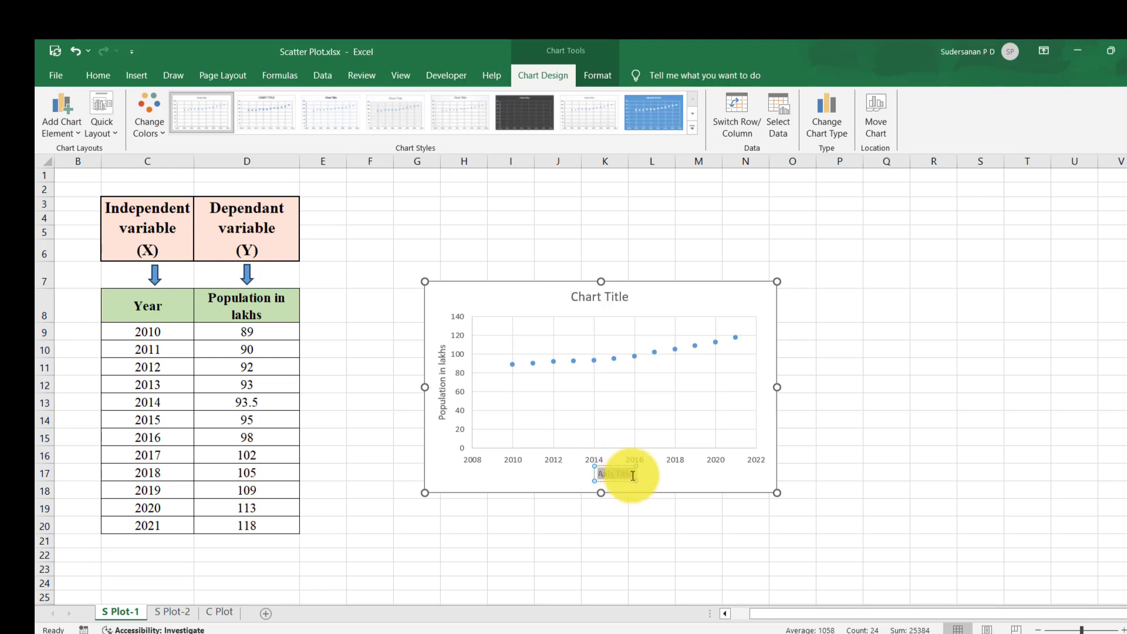
pyautogui.write('Year')
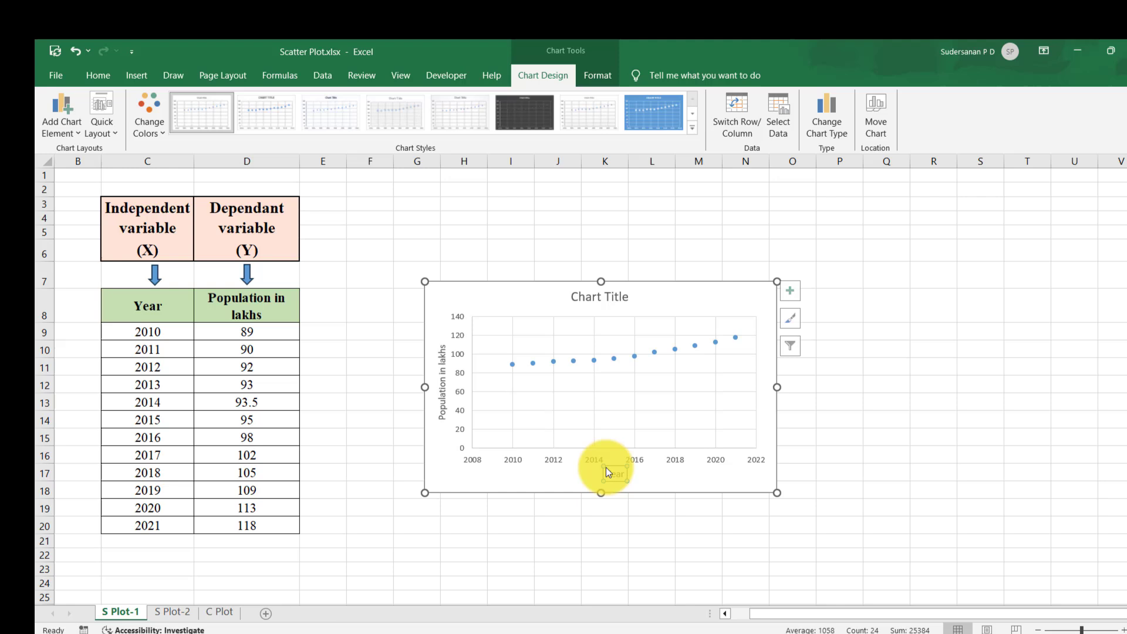
# Make the Year title bold at 12 pt and set 'Population in lakhs' to 12 pt.
pyautogui.click(94, 77)
pyautogui.click(227, 104)
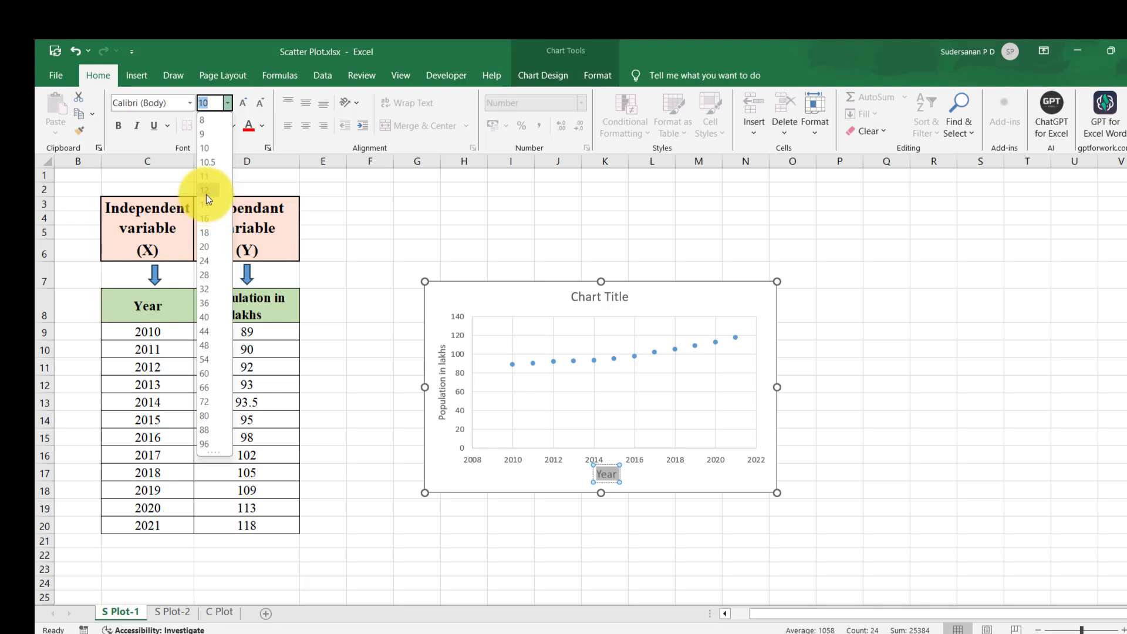
pyautogui.click(206, 195)
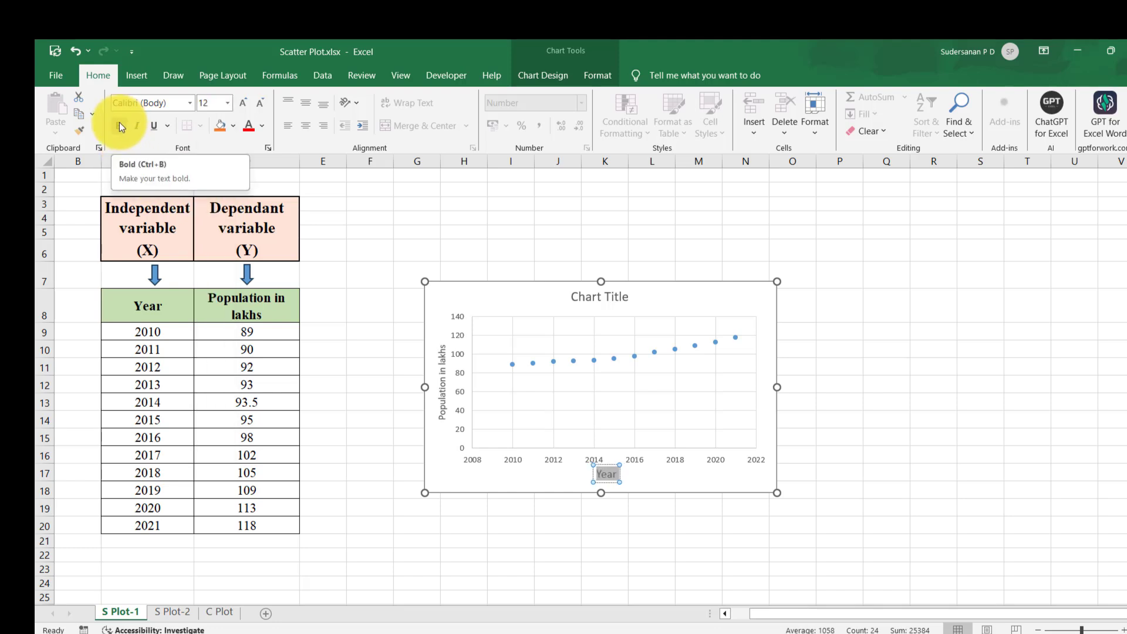
pyautogui.click(120, 125)
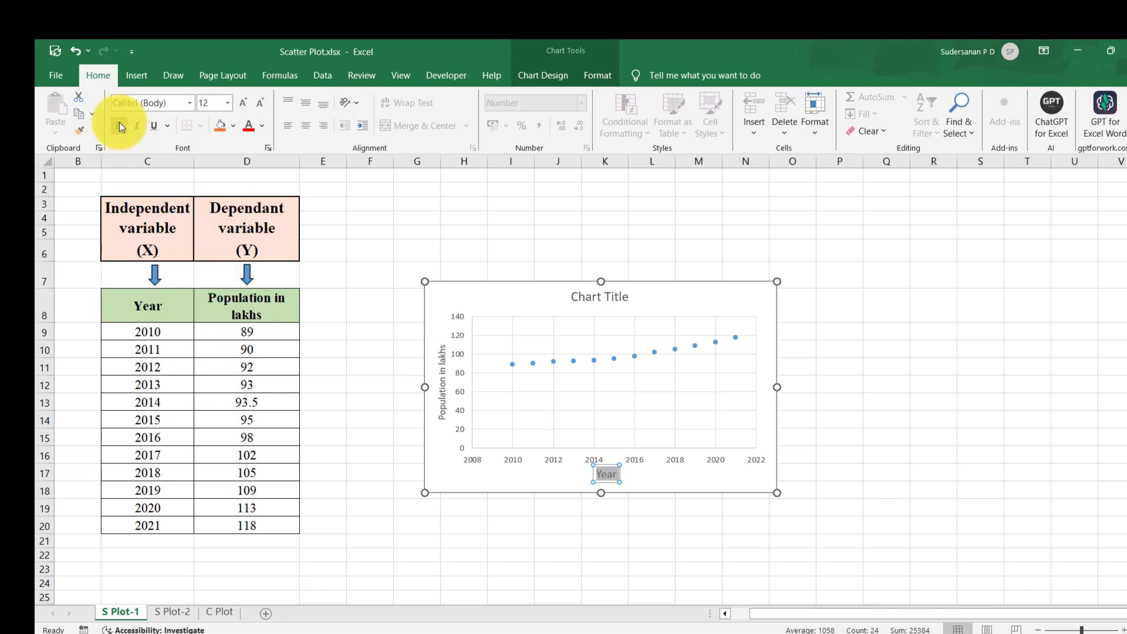
pyautogui.click(439, 353)
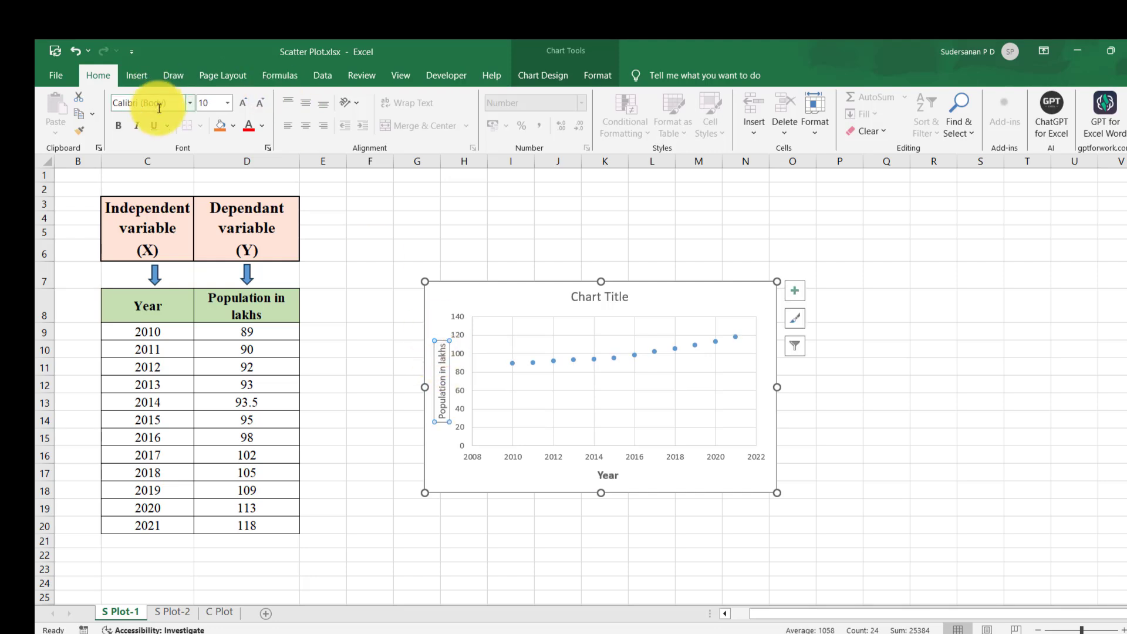
pyautogui.click(227, 103)
pyautogui.click(206, 189)
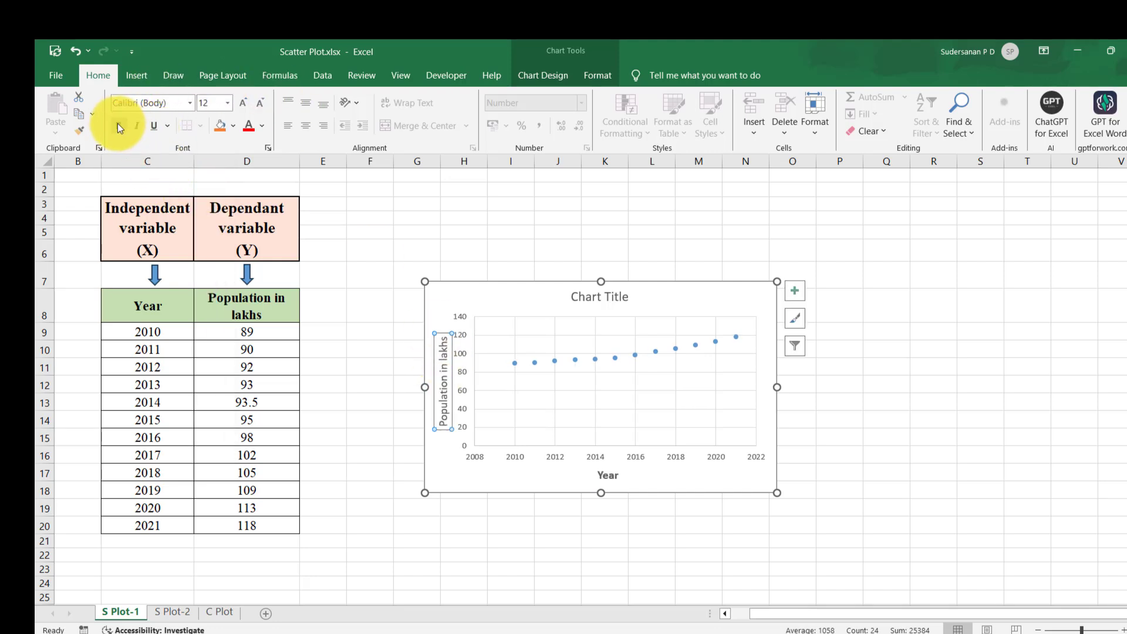
pyautogui.click(649, 507)
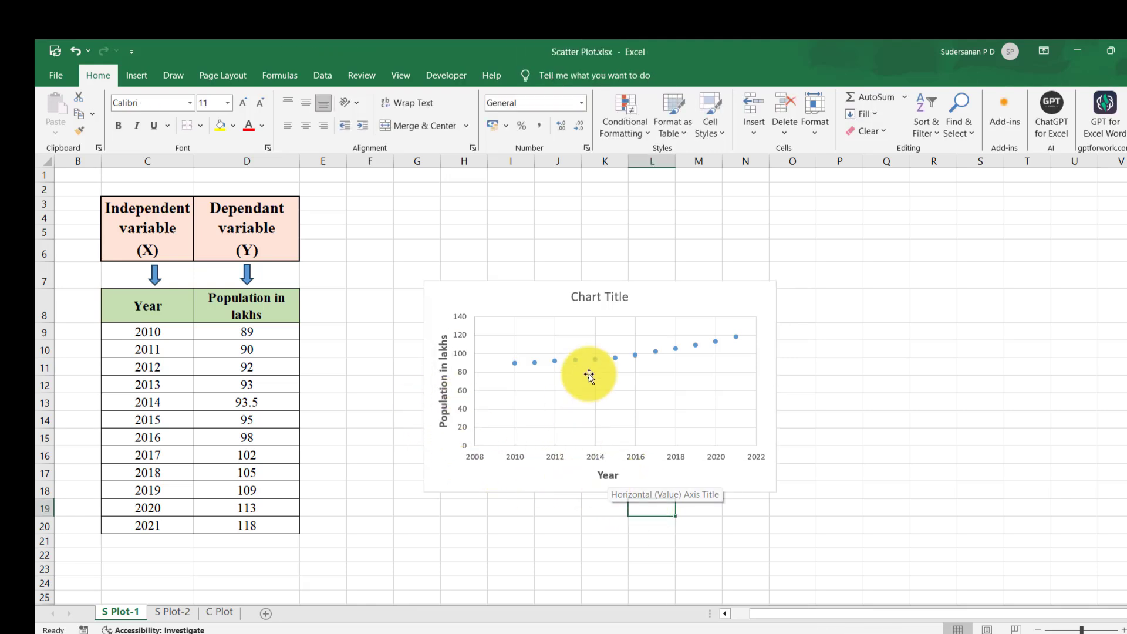
pyautogui.click(657, 464)
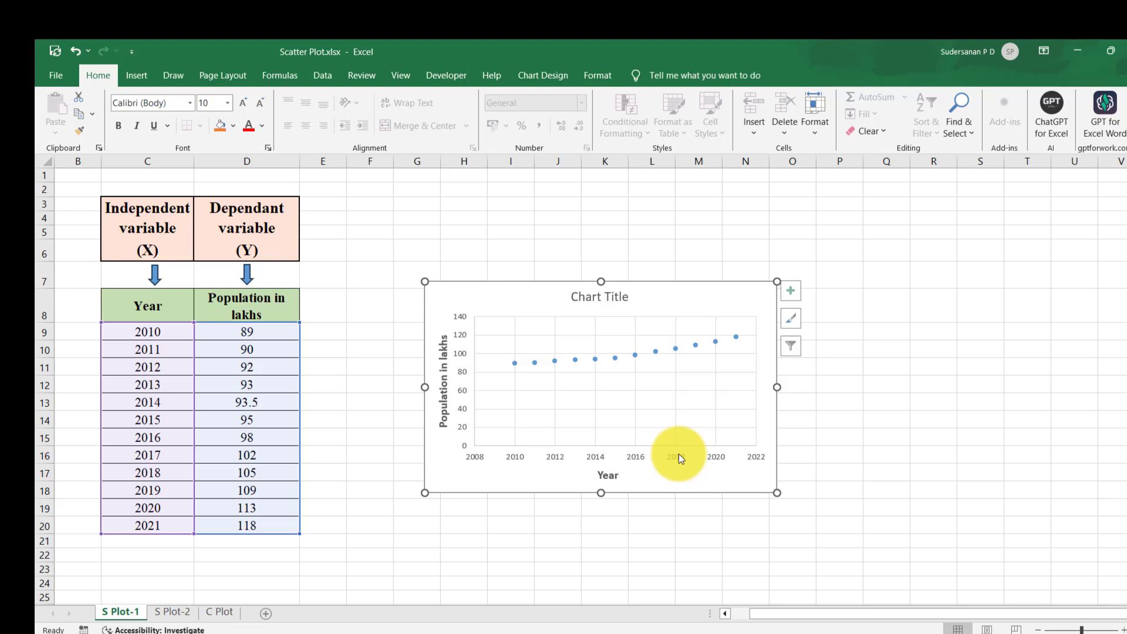
# Replace the default 'Chart Title' with 'Population of a city'.
pyautogui.click(794, 290)
pyautogui.click(595, 295)
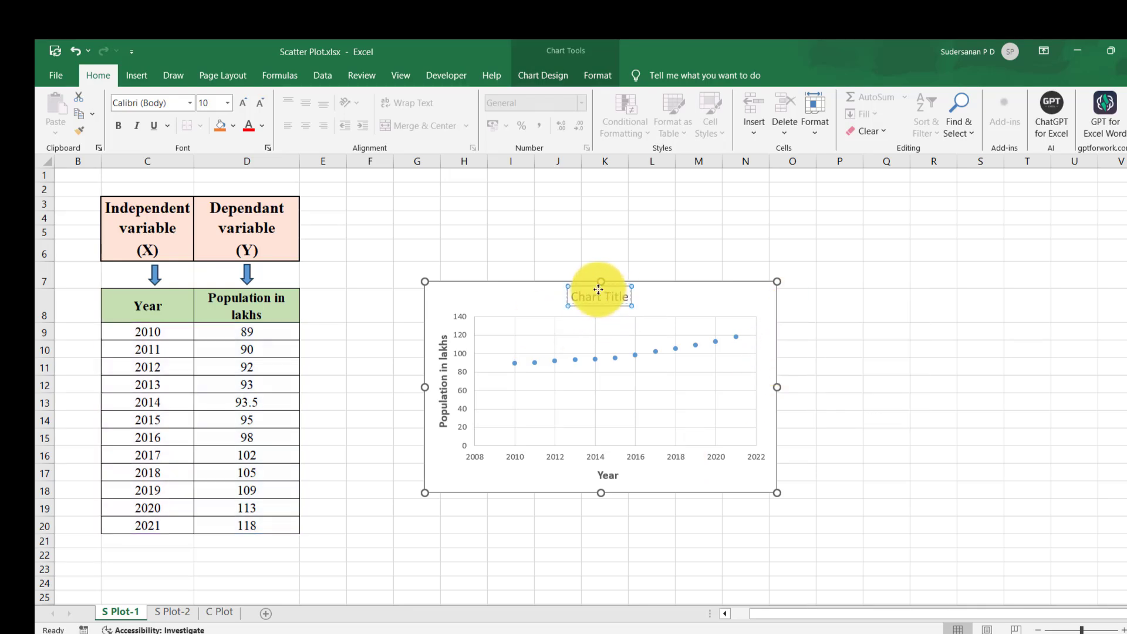
pyautogui.moveTo(571, 294); pyautogui.dragTo(642, 294)
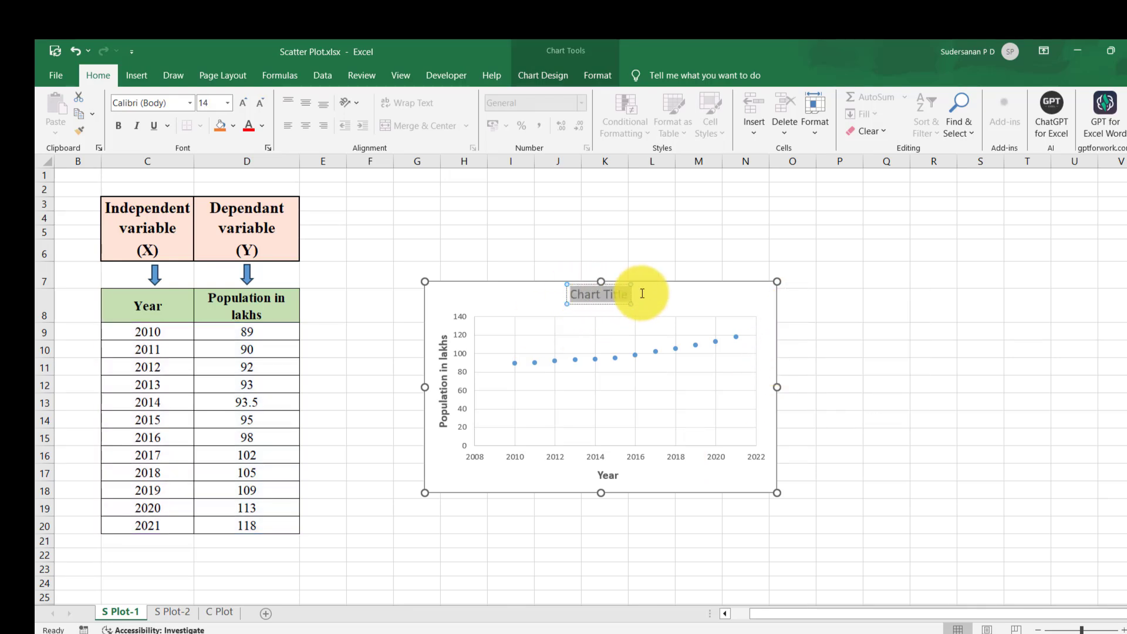
pyautogui.write('Popu')
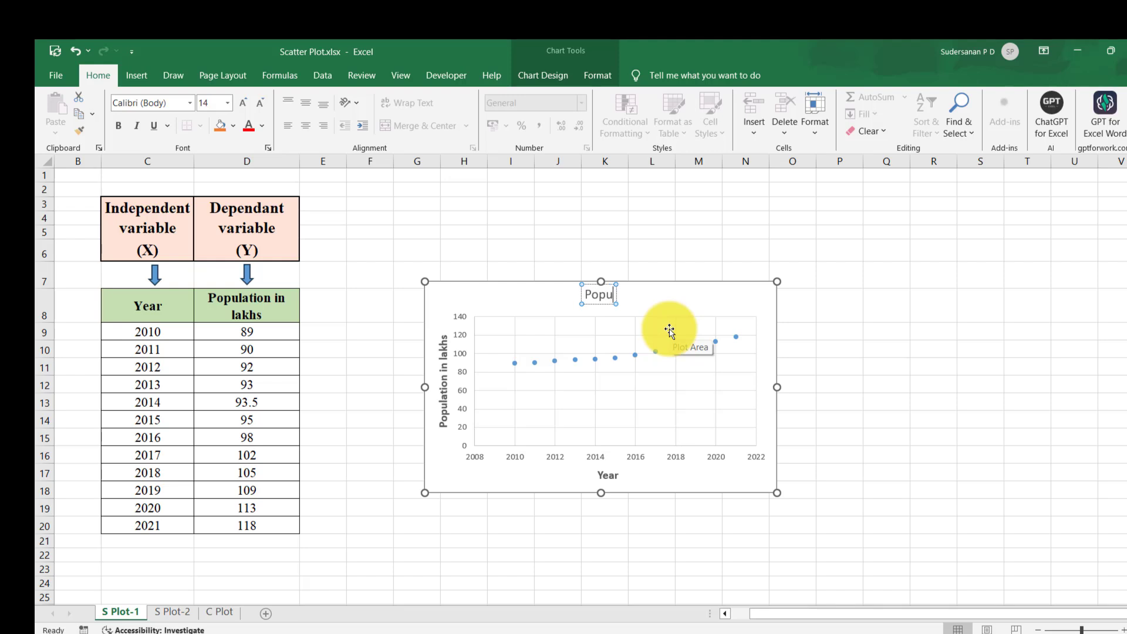
pyautogui.write('lation of')
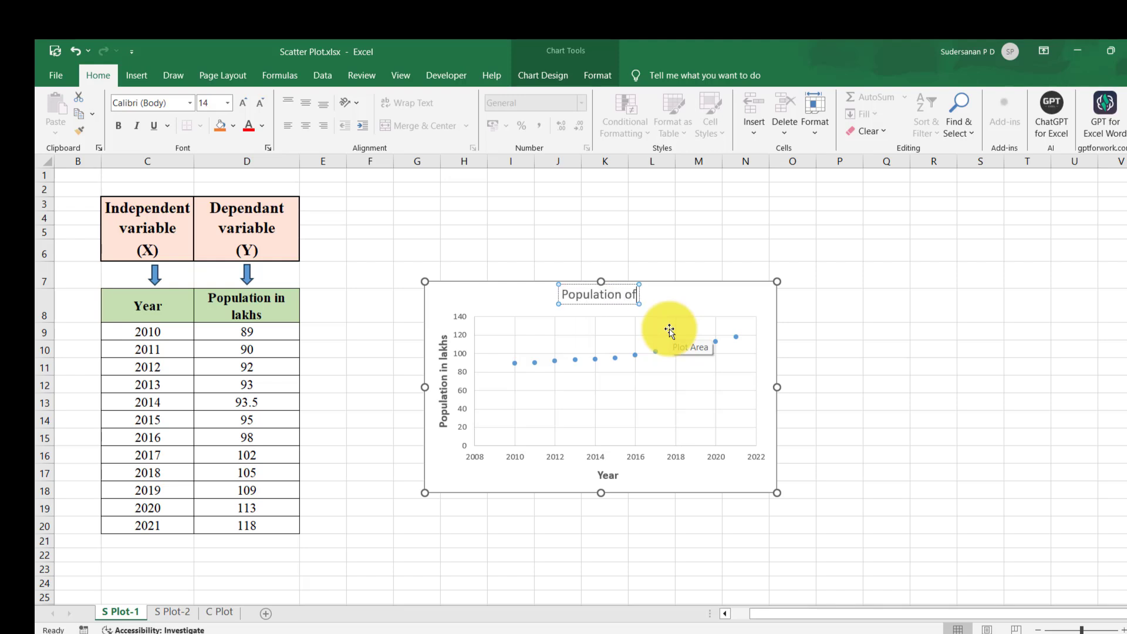
pyautogui.write(' acity')
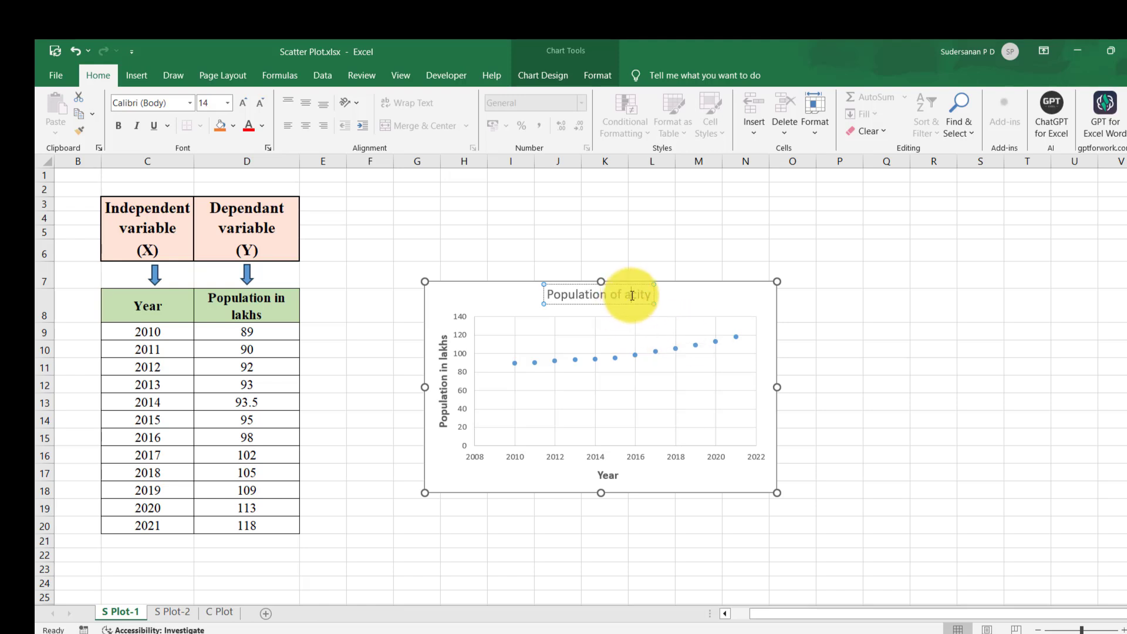
pyautogui.click(845, 306)
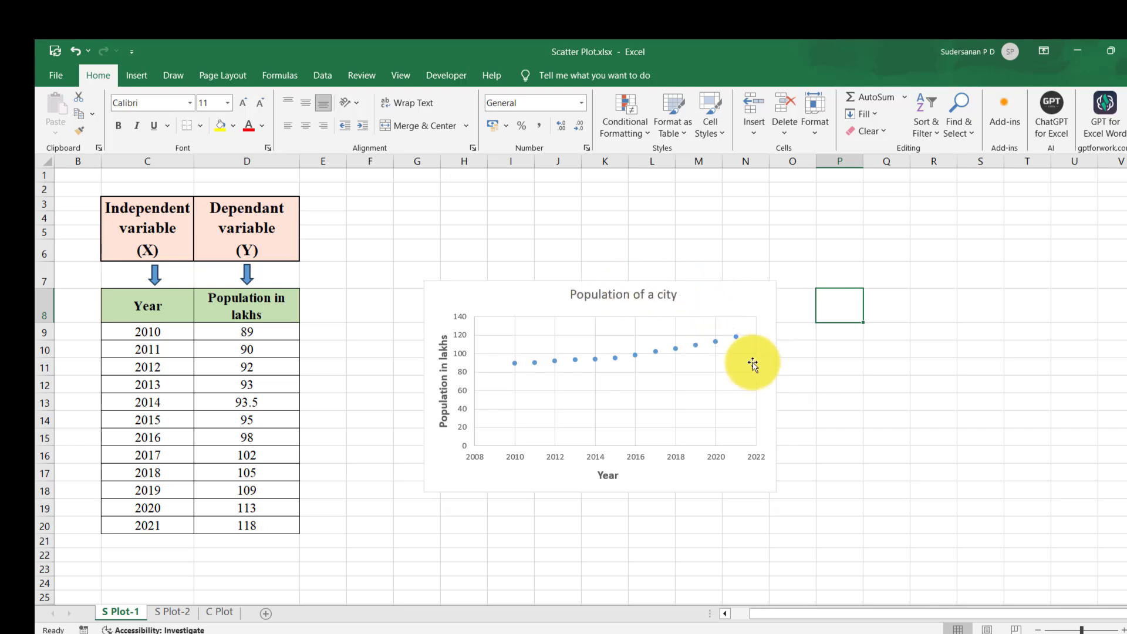
# Toggle a trendline on and off, then show the trendline type submenu.
pyautogui.click(722, 291)
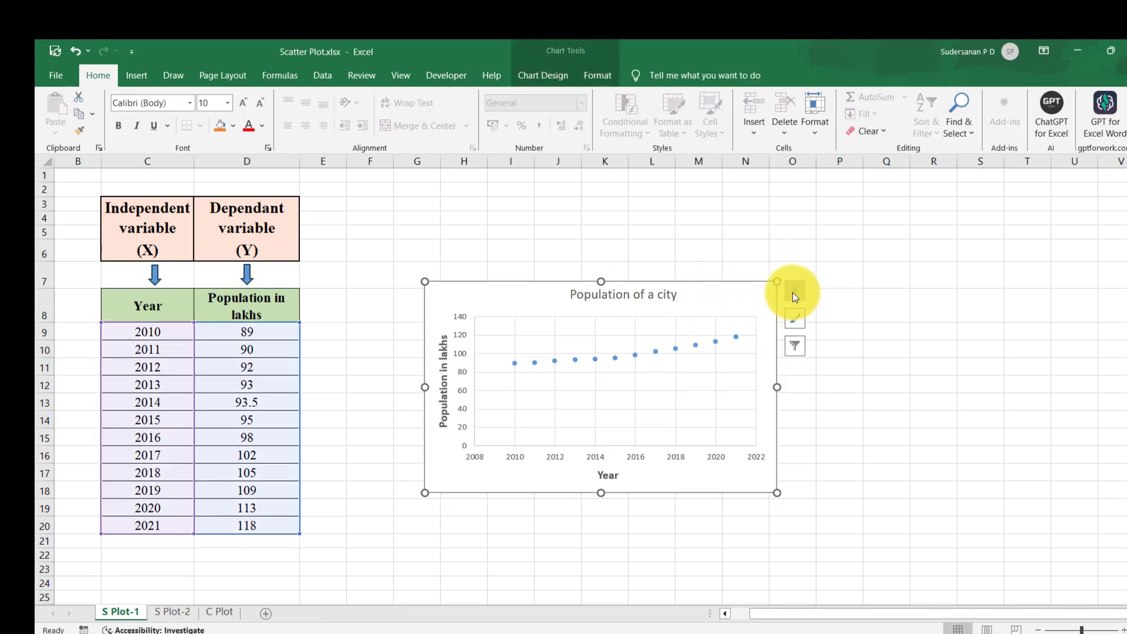
pyautogui.click(794, 291)
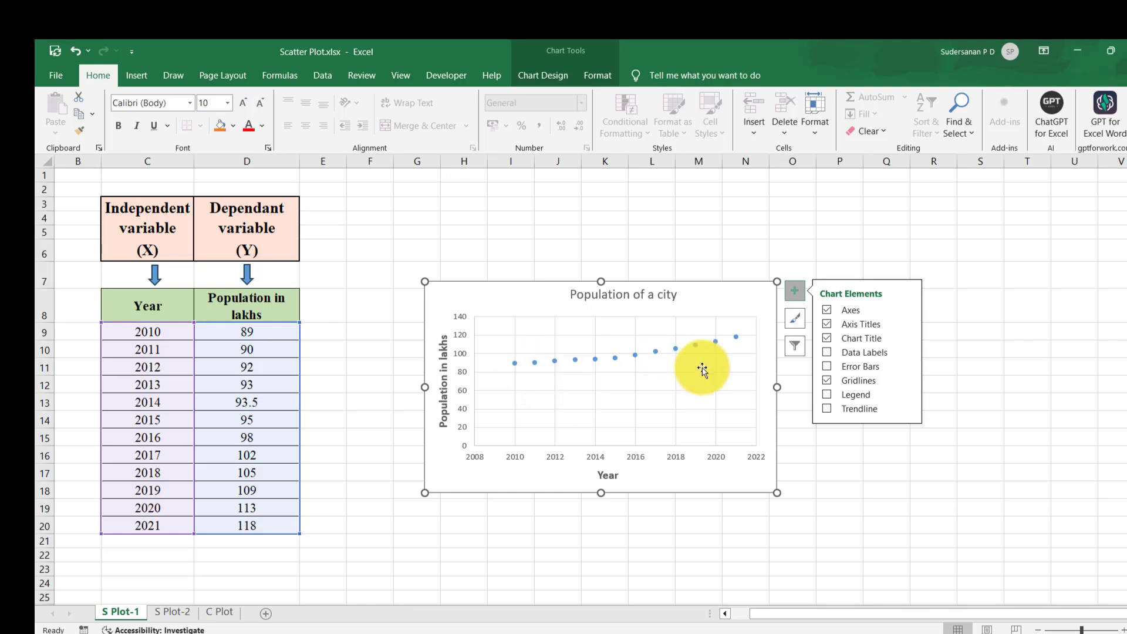
pyautogui.click(827, 408)
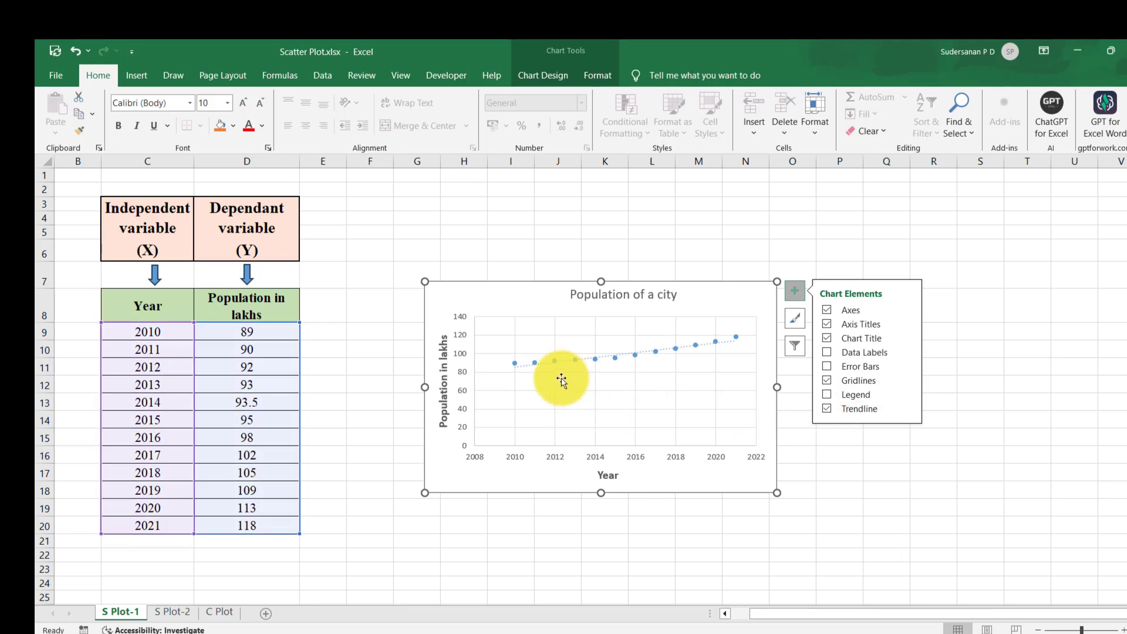
pyautogui.click(827, 408)
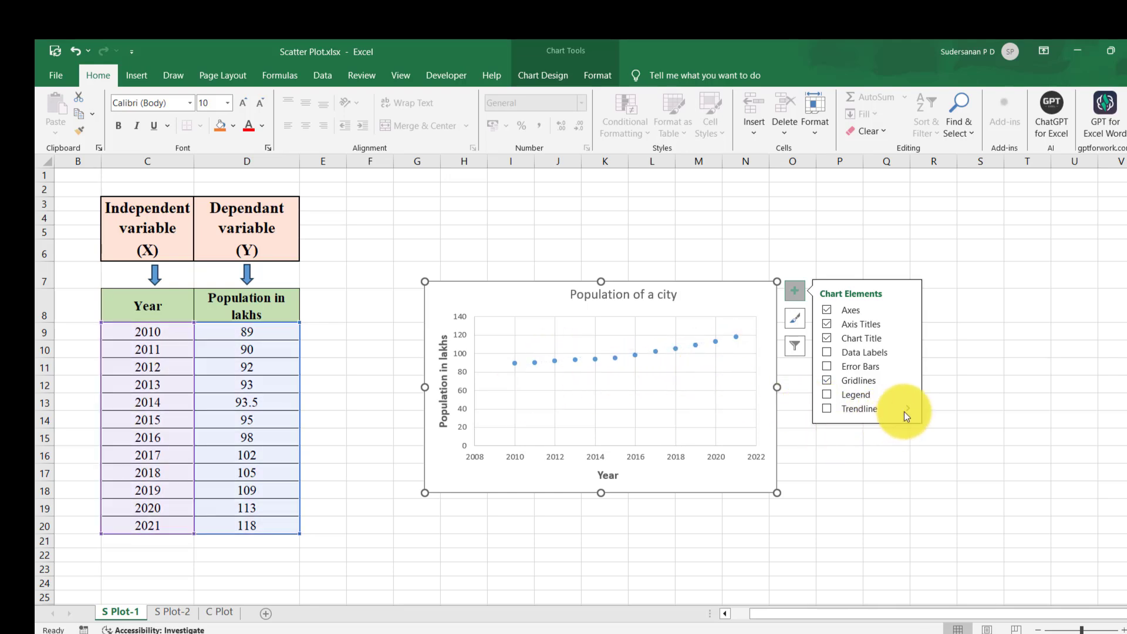
pyautogui.moveTo(907, 407)
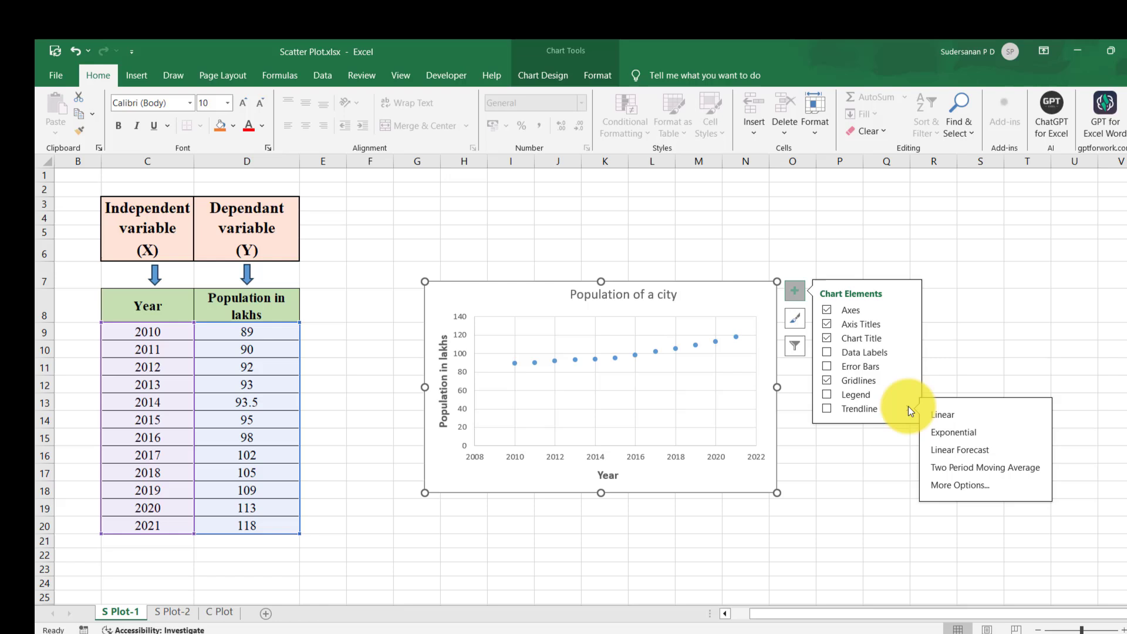
# Make the trendline an order-2 polynomial and place its equation above the points.
pyautogui.click(974, 485)
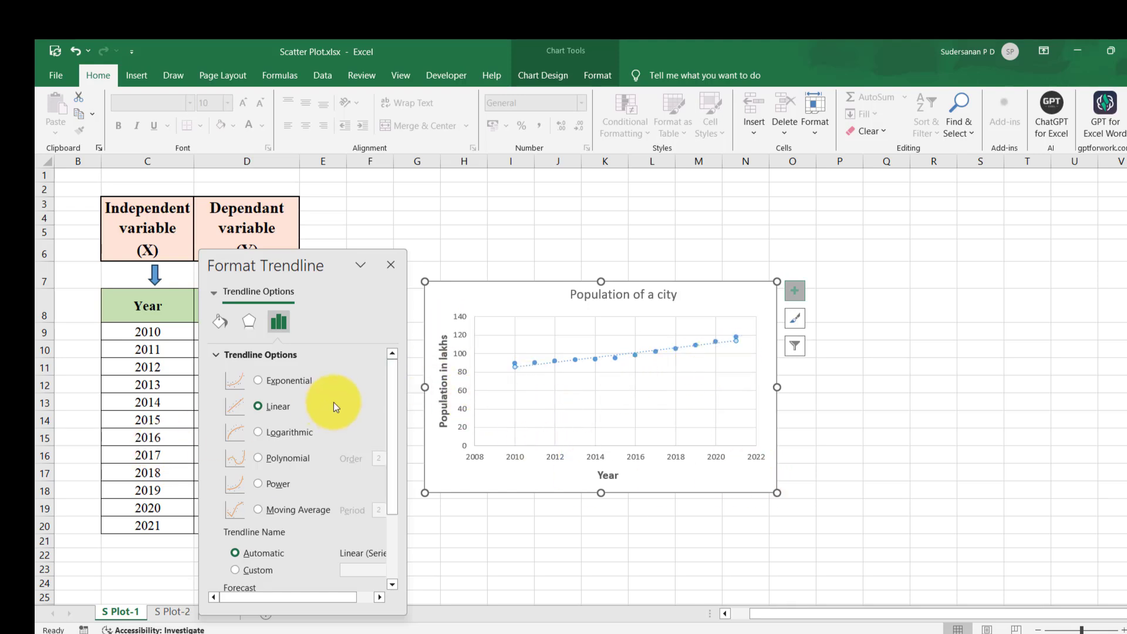
pyautogui.click(258, 457)
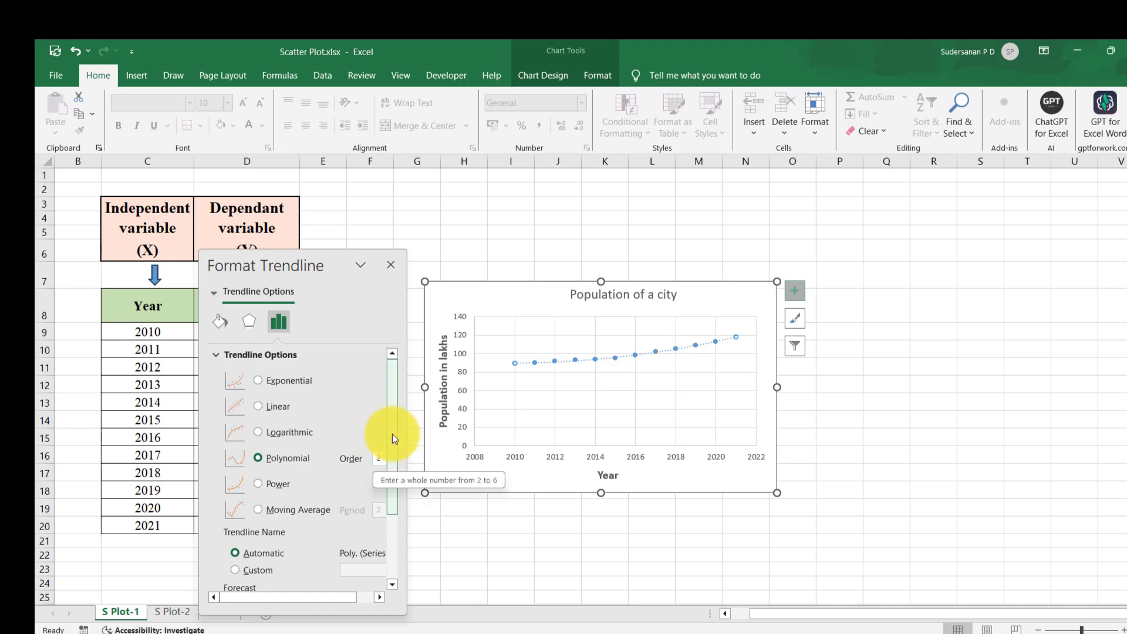
pyautogui.moveTo(392, 435); pyautogui.dragTo(379, 498)
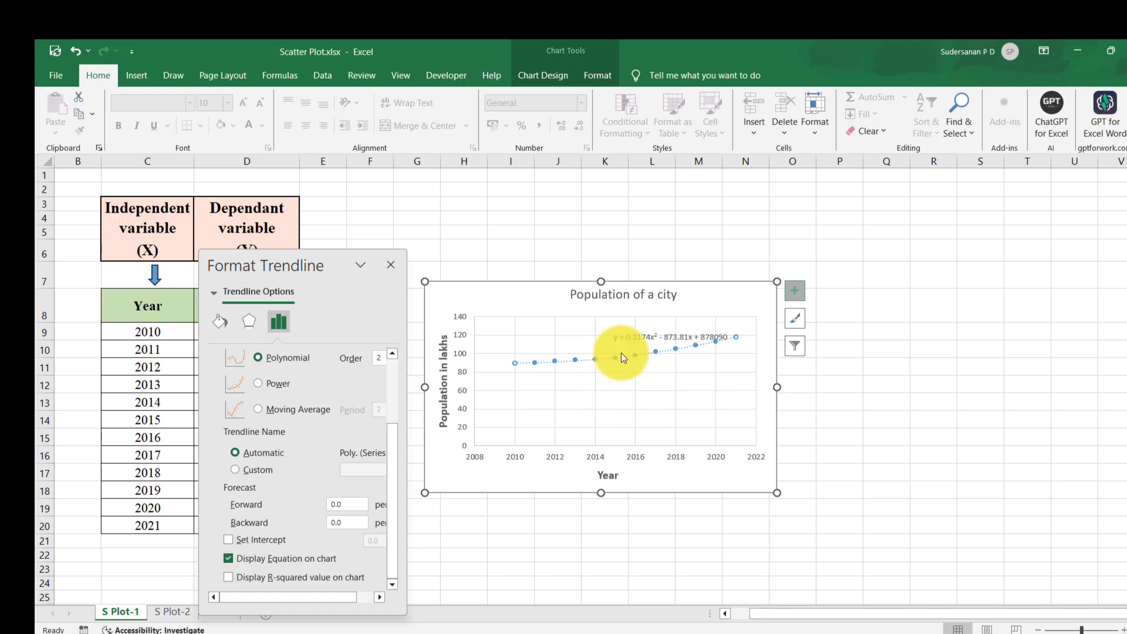
pyautogui.moveTo(640, 339); pyautogui.dragTo(617, 331)
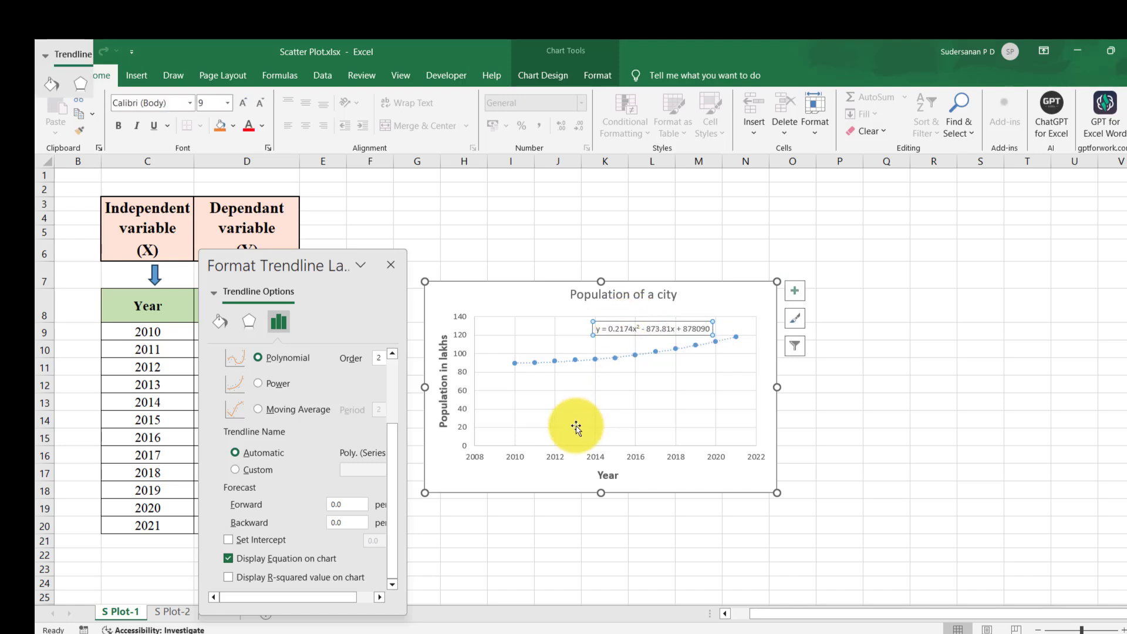
# Close the label pane and stretch the chart taller and wider.
pyautogui.click(392, 263)
pyautogui.moveTo(777, 281); pyautogui.dragTo(885, 215)
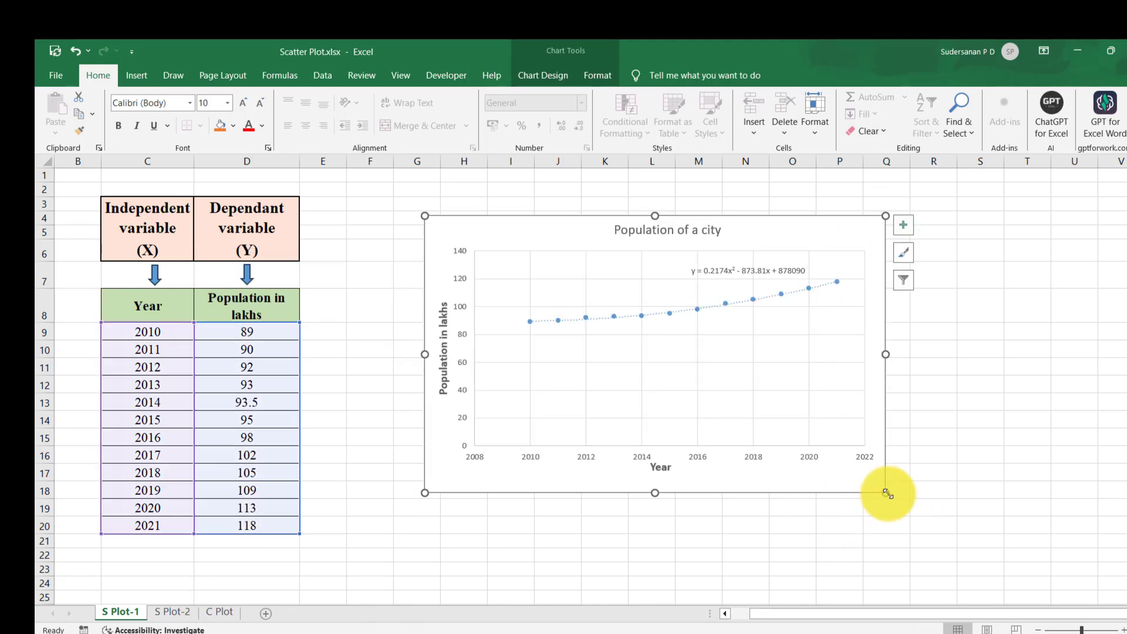
pyautogui.moveTo(883, 494); pyautogui.dragTo(922, 541)
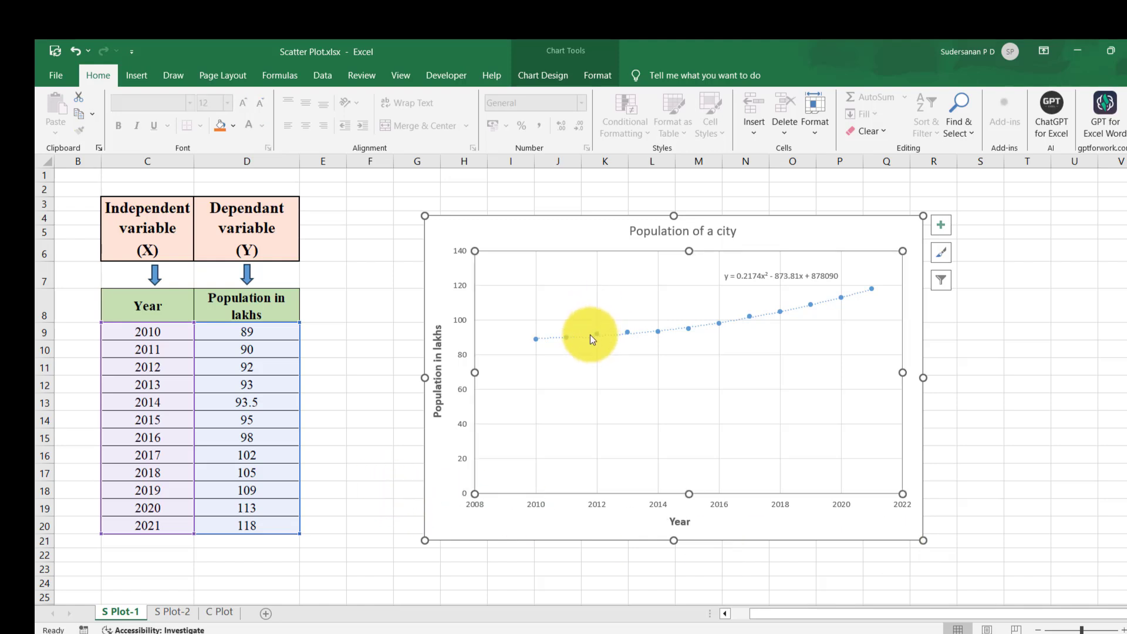
pyautogui.click(601, 503)
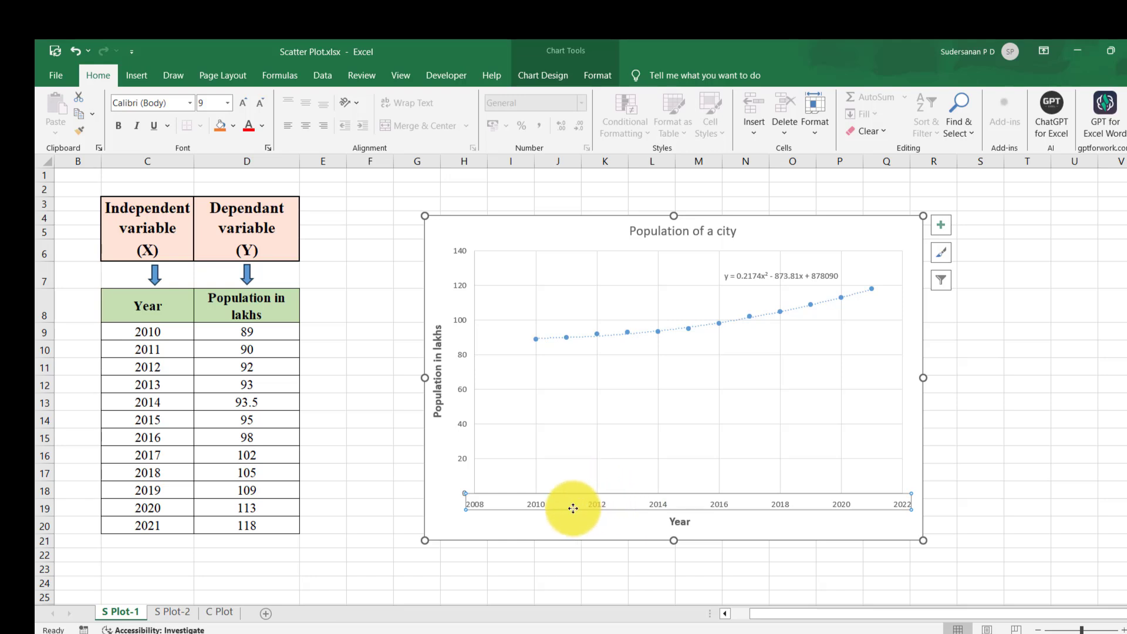
# Set the Year axis major and minor tick marks to Outside.
pyautogui.rightClick(715, 499)
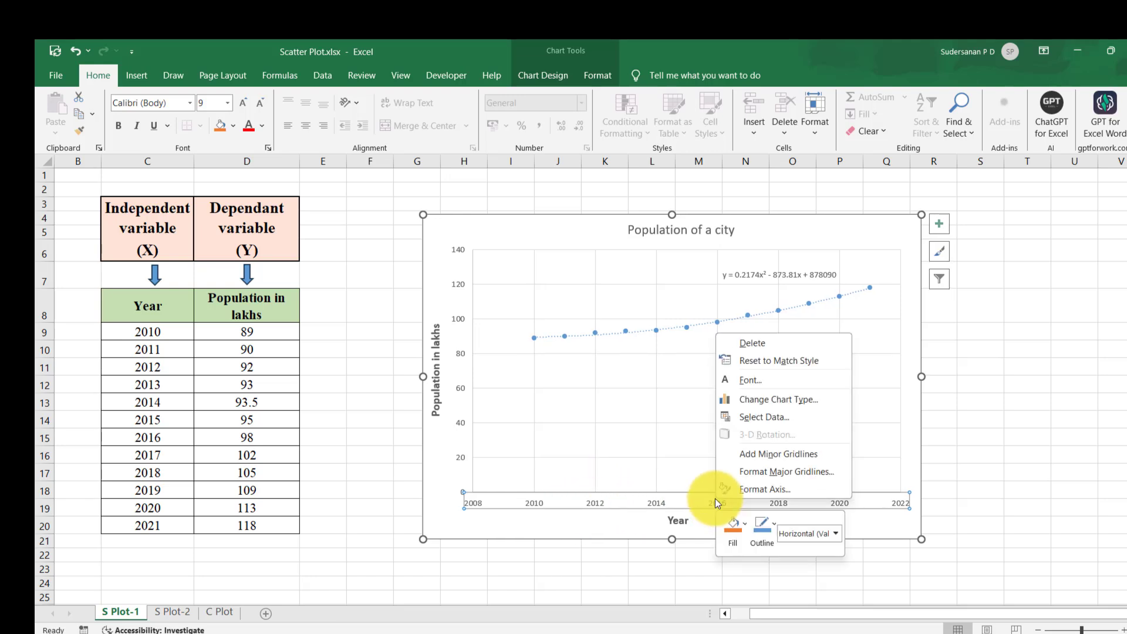
pyautogui.click(753, 491)
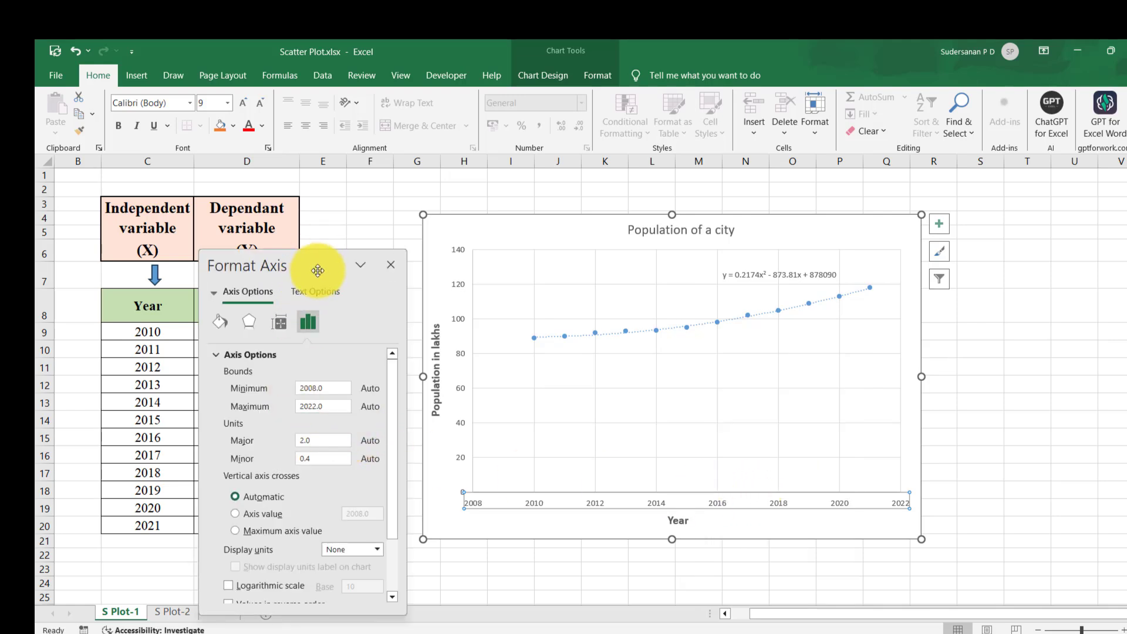
pyautogui.moveTo(318, 270); pyautogui.dragTo(328, 199)
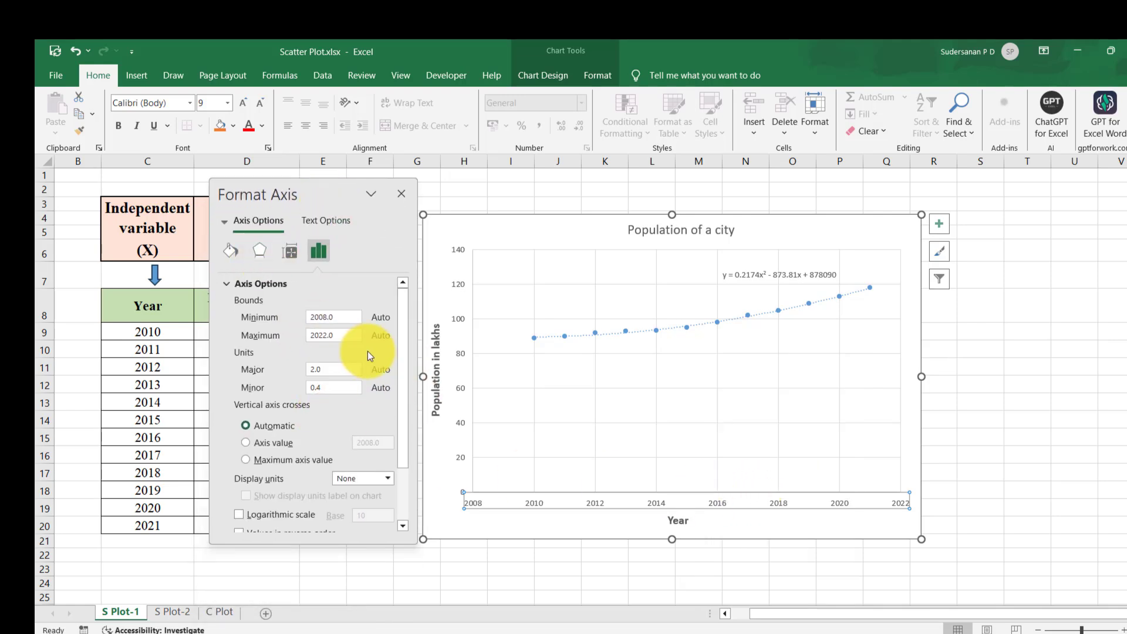
pyautogui.moveTo(402, 377); pyautogui.dragTo(397, 470)
pyautogui.click(258, 487)
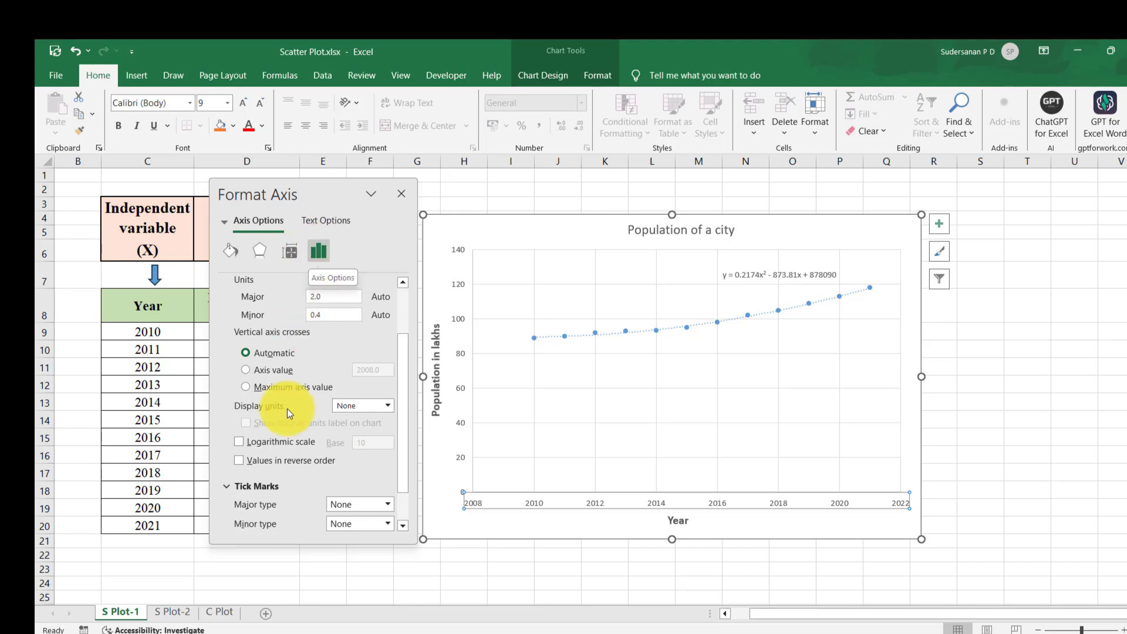
pyautogui.scroll(-1, 237, 484)
pyautogui.click(385, 460)
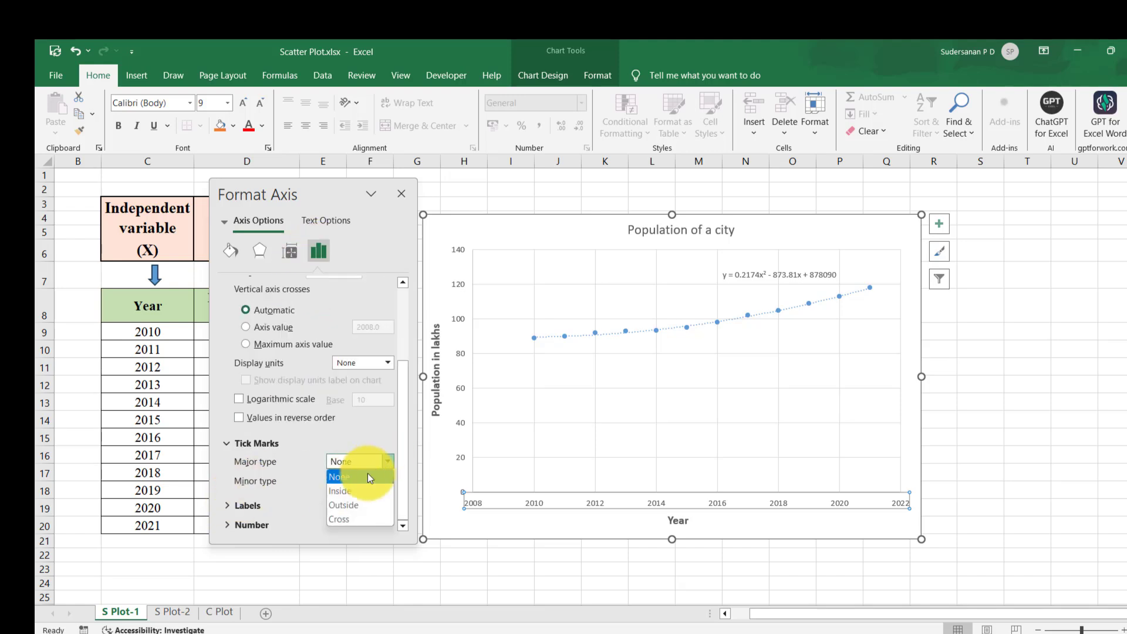
pyautogui.click(346, 506)
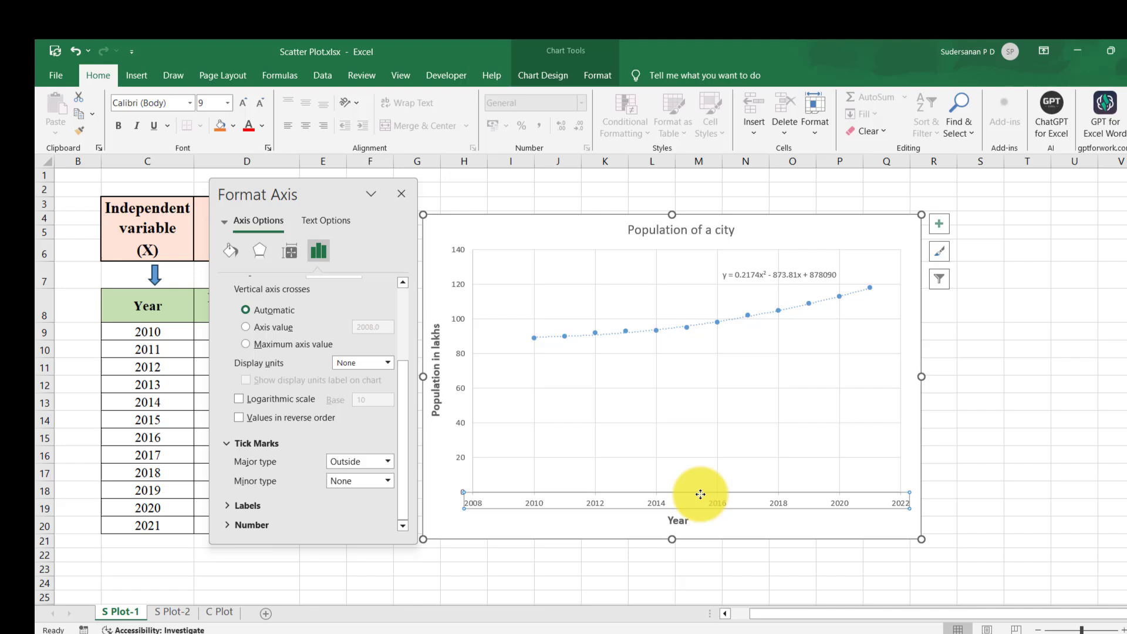
pyautogui.click(389, 479)
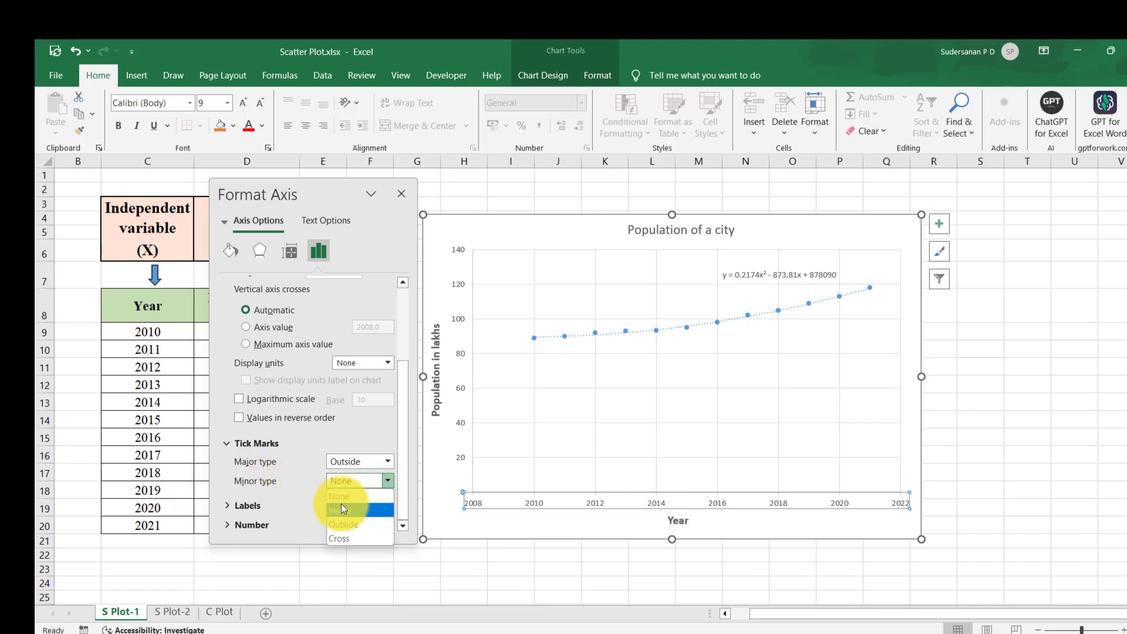
pyautogui.click(344, 526)
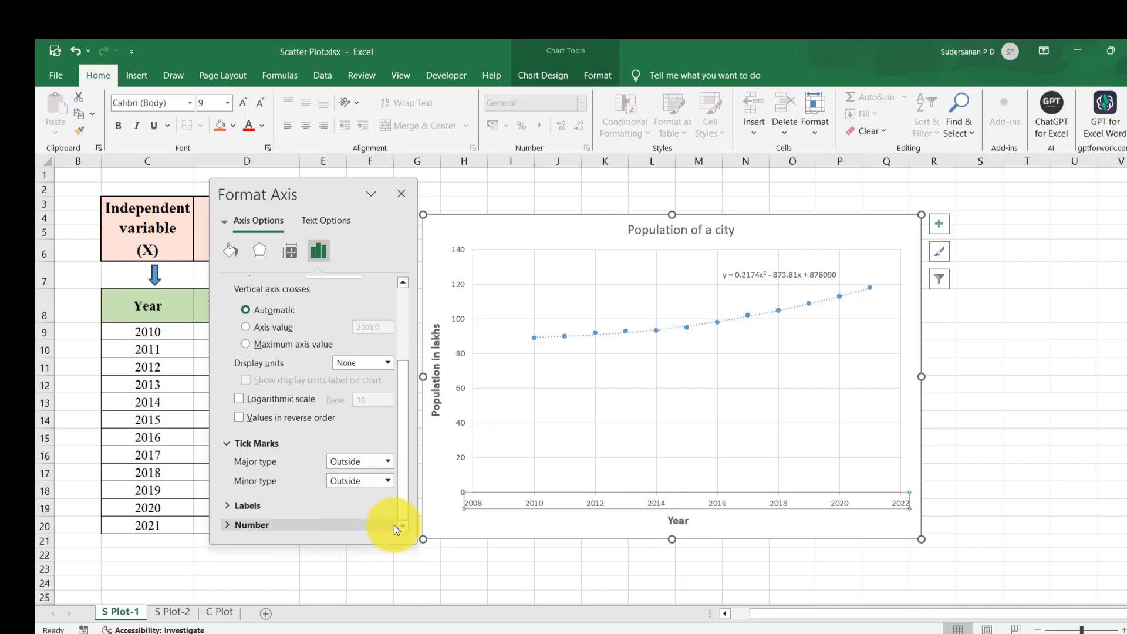
# Make the Year axis line black at 1.5 pt width.
pyautogui.click(229, 254)
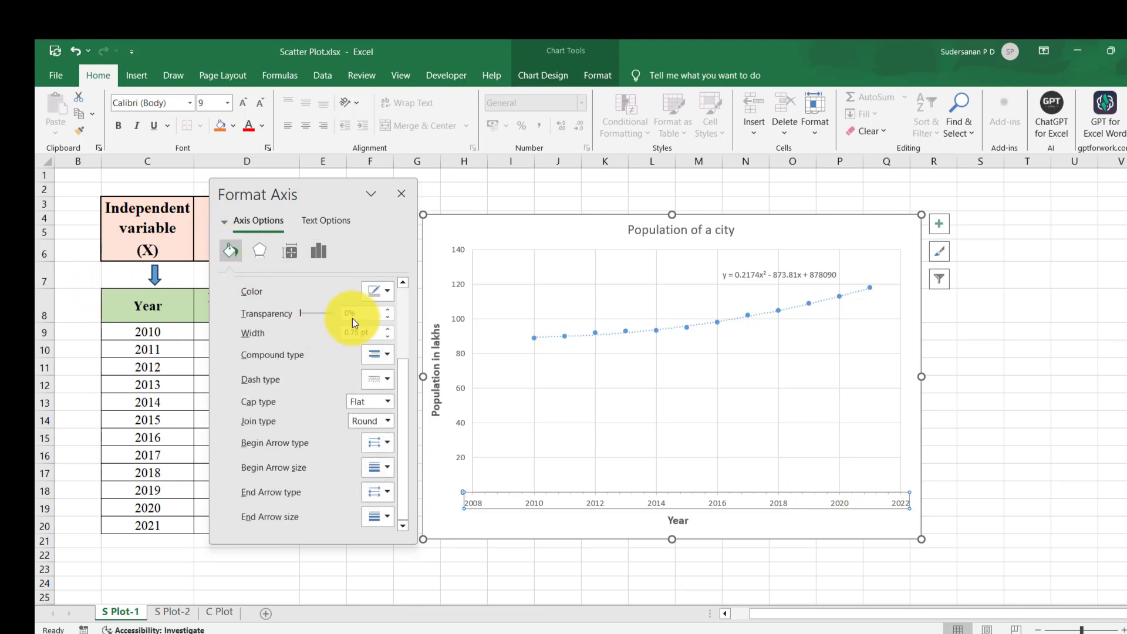
pyautogui.click(387, 291)
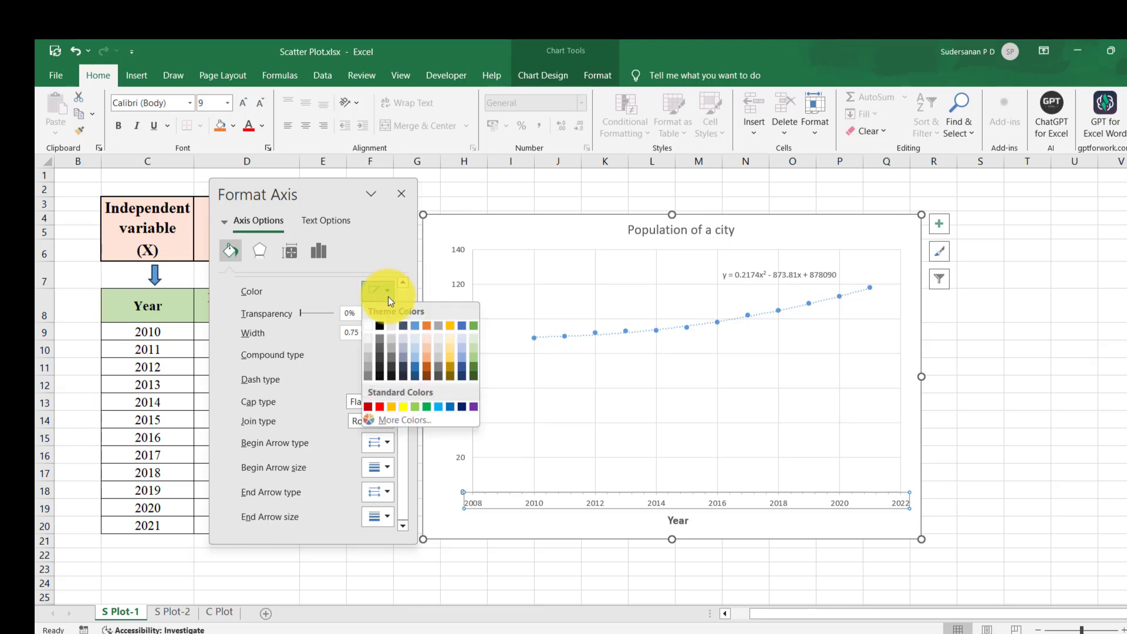
pyautogui.click(378, 326)
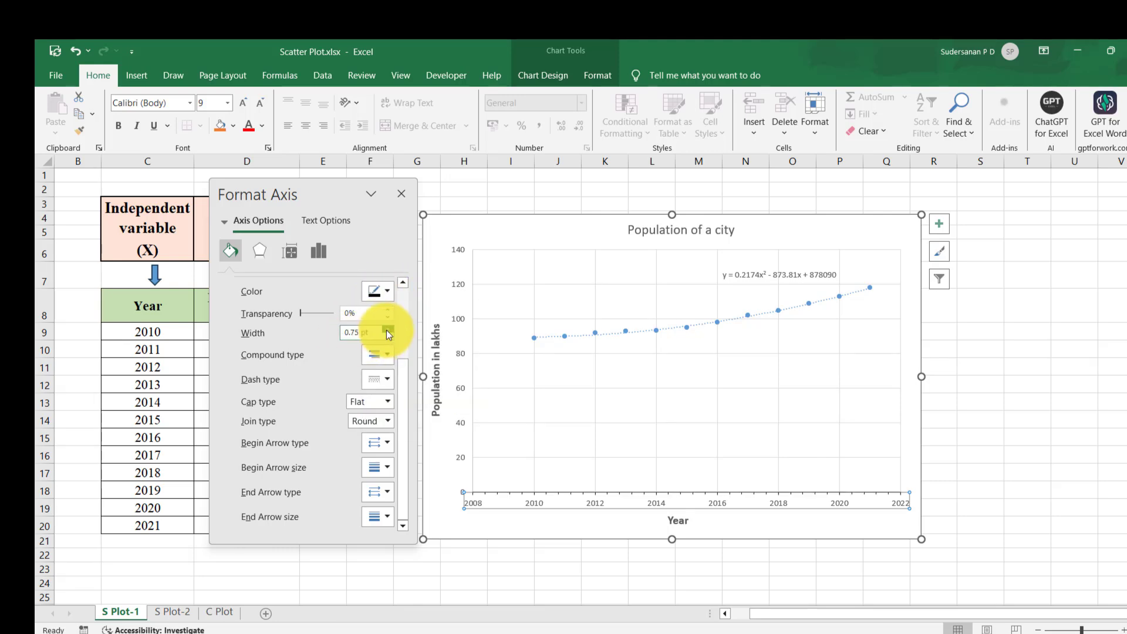
pyautogui.click(387, 329)
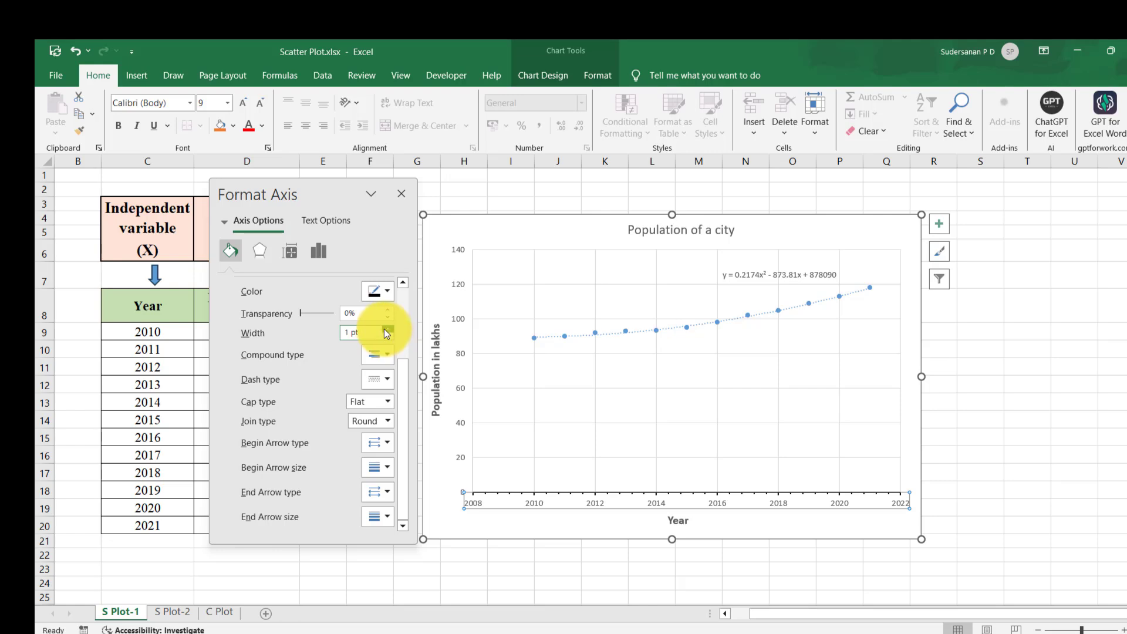
pyautogui.click(387, 330)
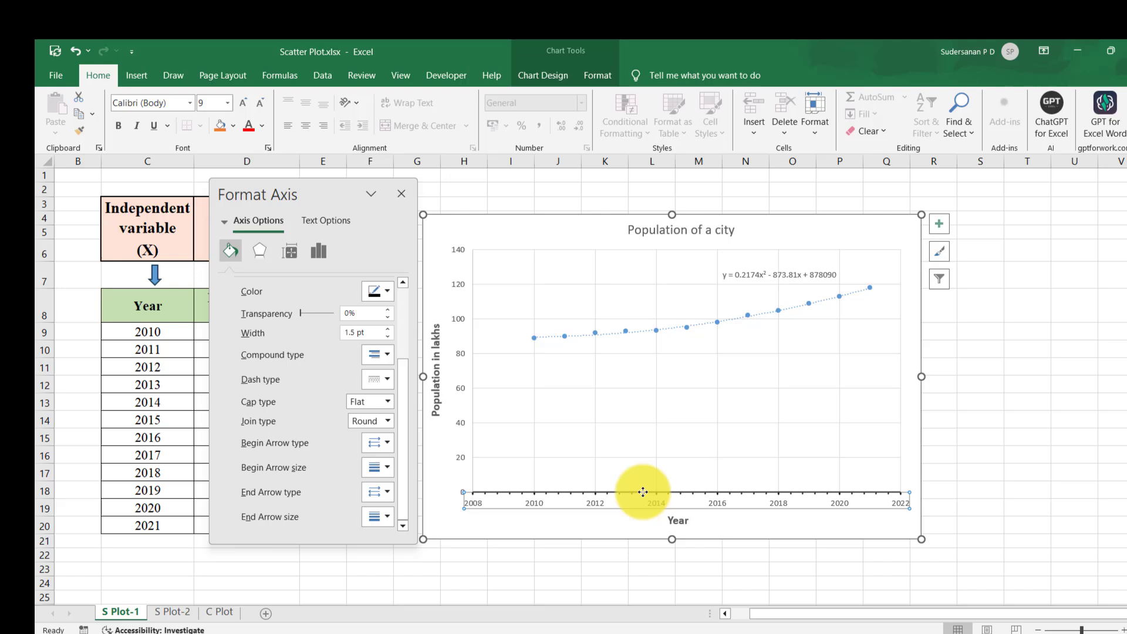
# Thicken the population value axis line to 1.5 pt.
pyautogui.click(461, 390)
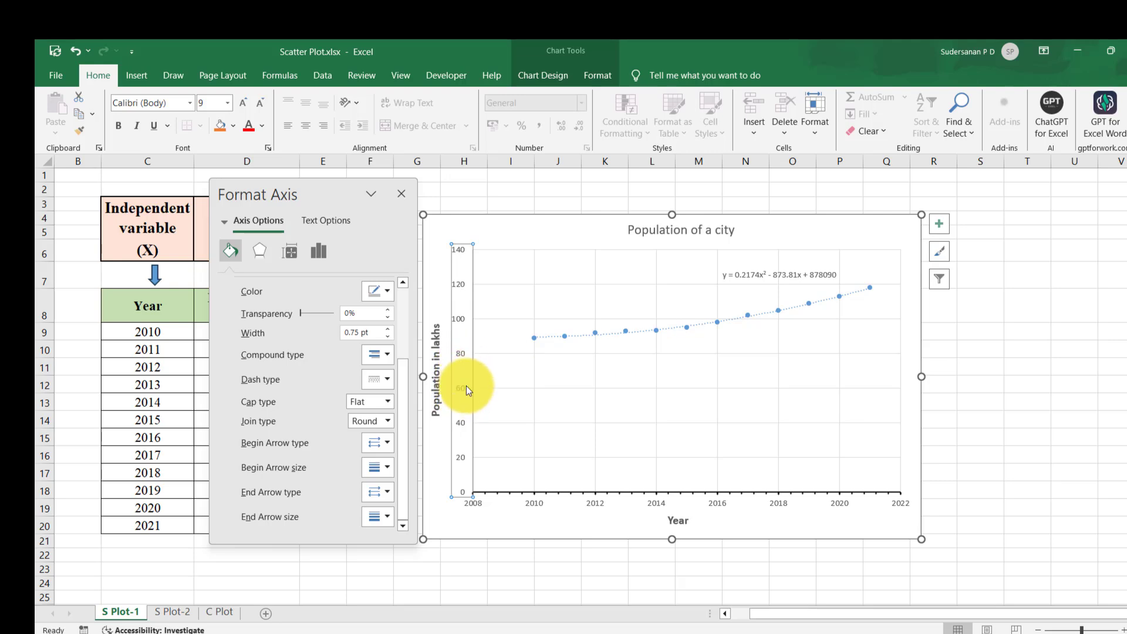
pyautogui.click(388, 291)
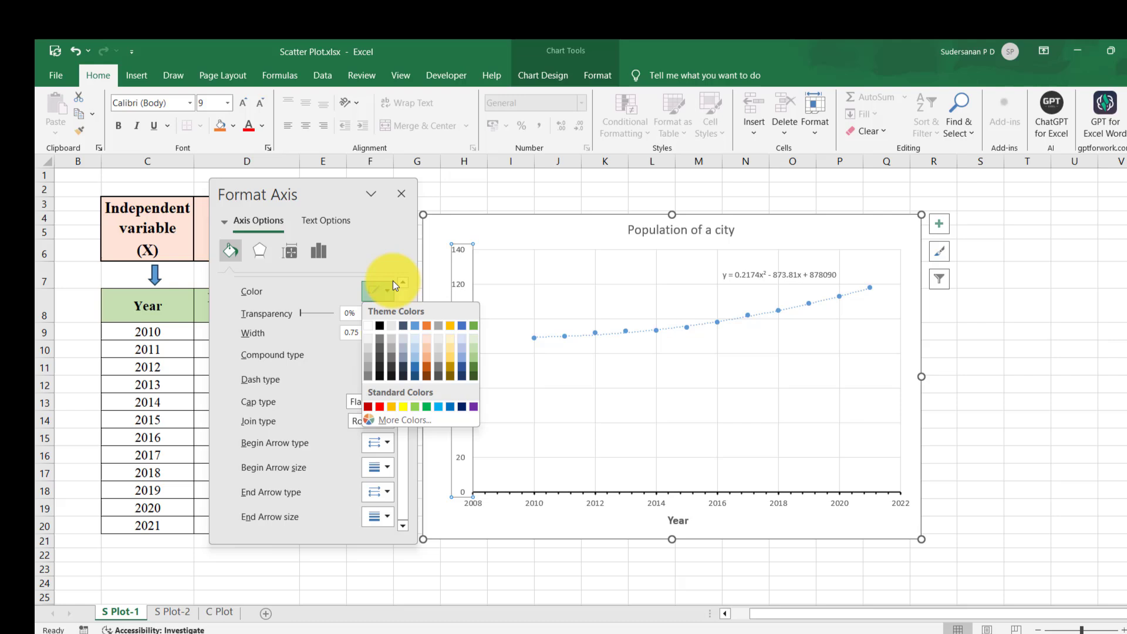
pyautogui.click(392, 282)
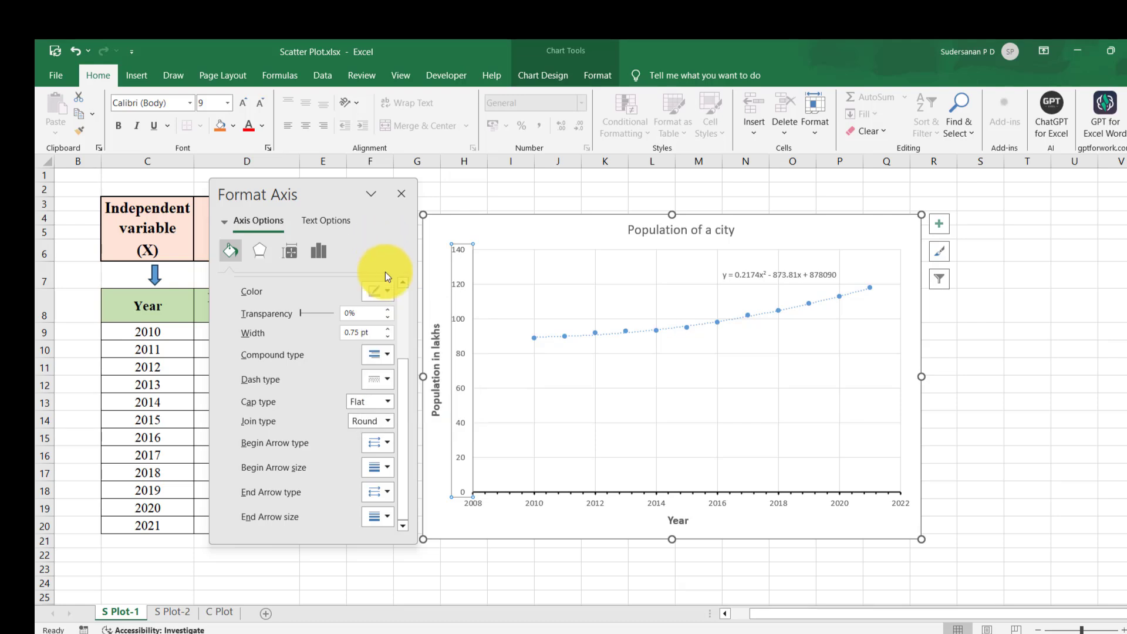
pyautogui.click(387, 329)
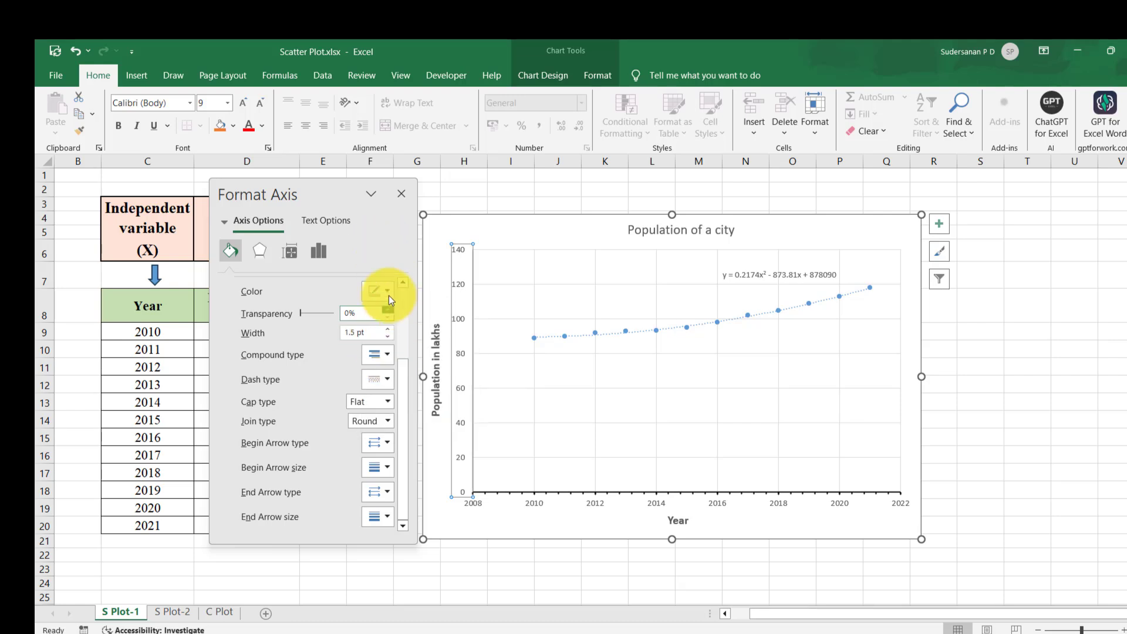
# Put both major and minor tick marks outside the value axis.
pyautogui.click(318, 252)
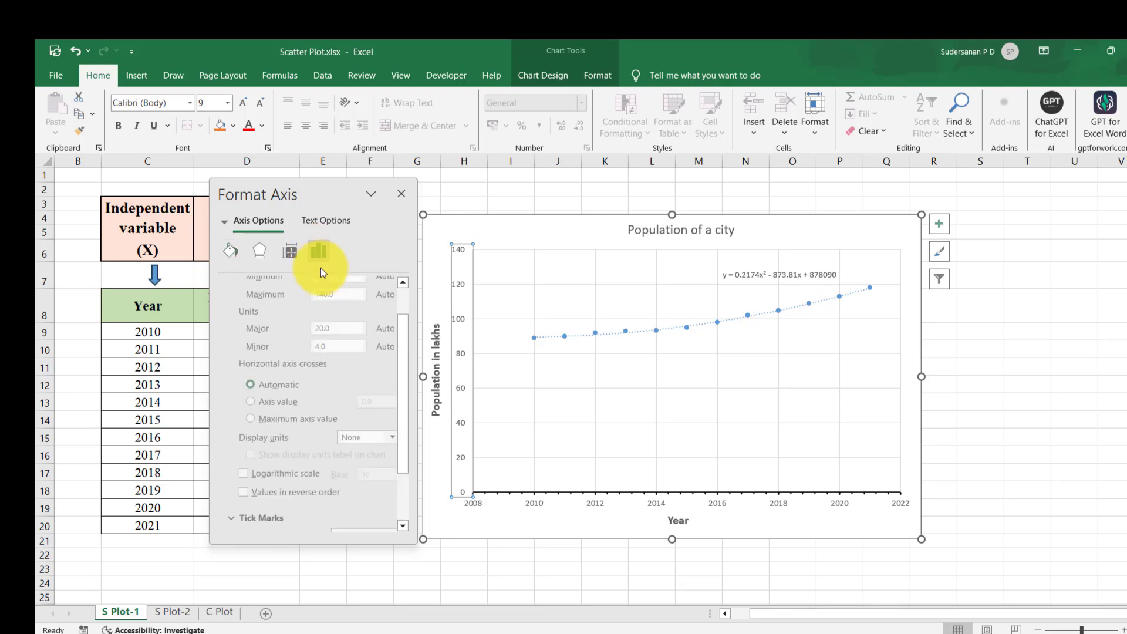
pyautogui.moveTo(402, 326); pyautogui.dragTo(410, 413)
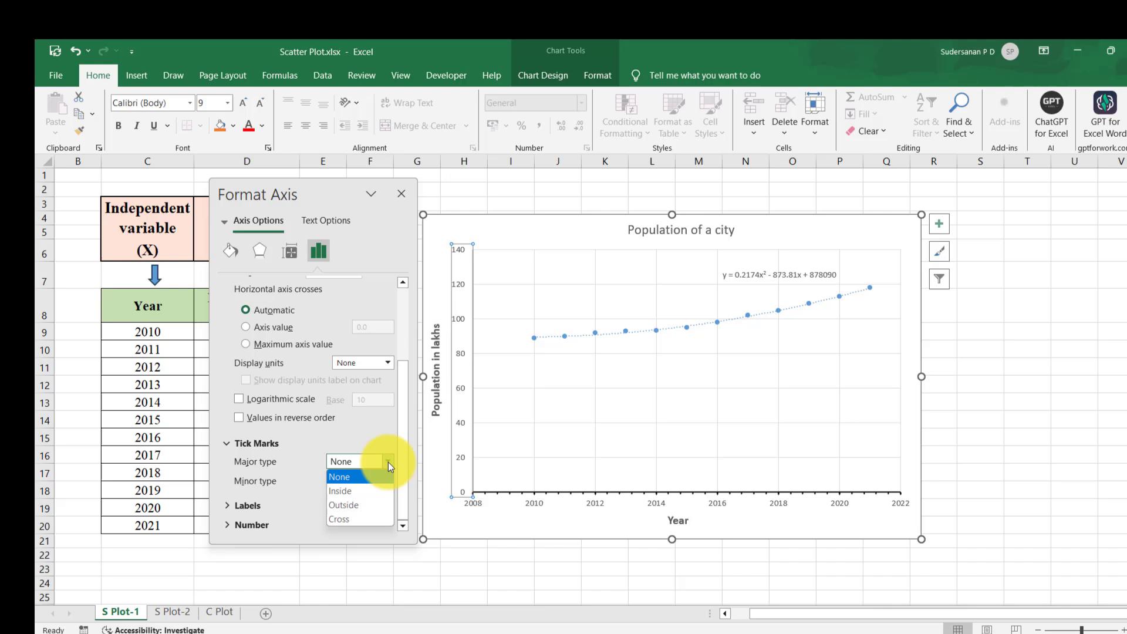
pyautogui.click(358, 506)
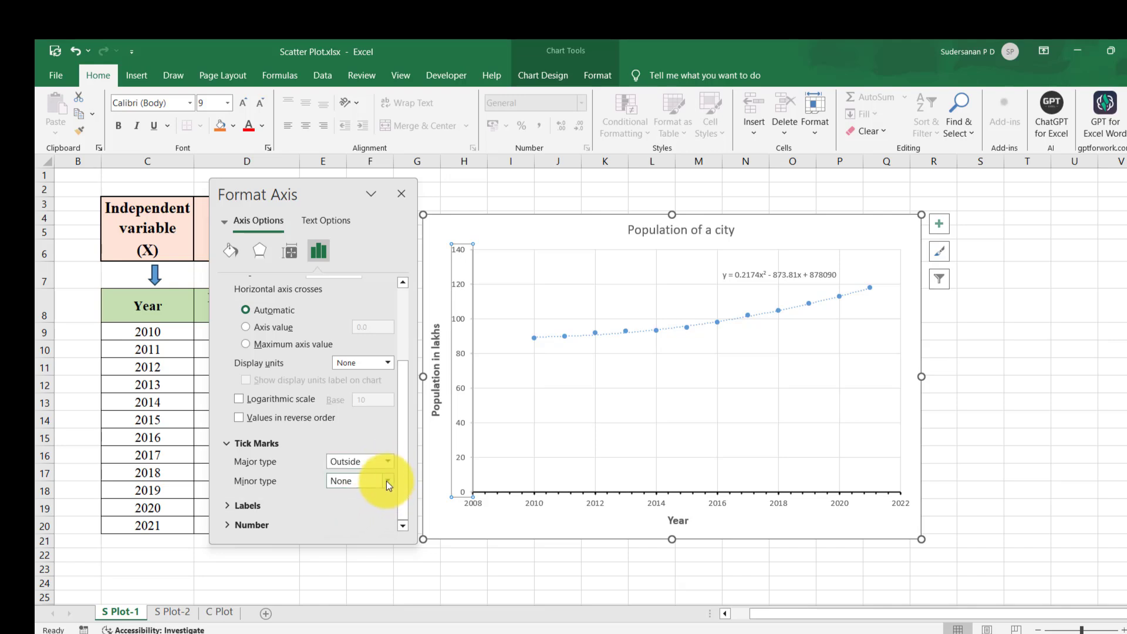
pyautogui.click(386, 481)
pyautogui.click(362, 521)
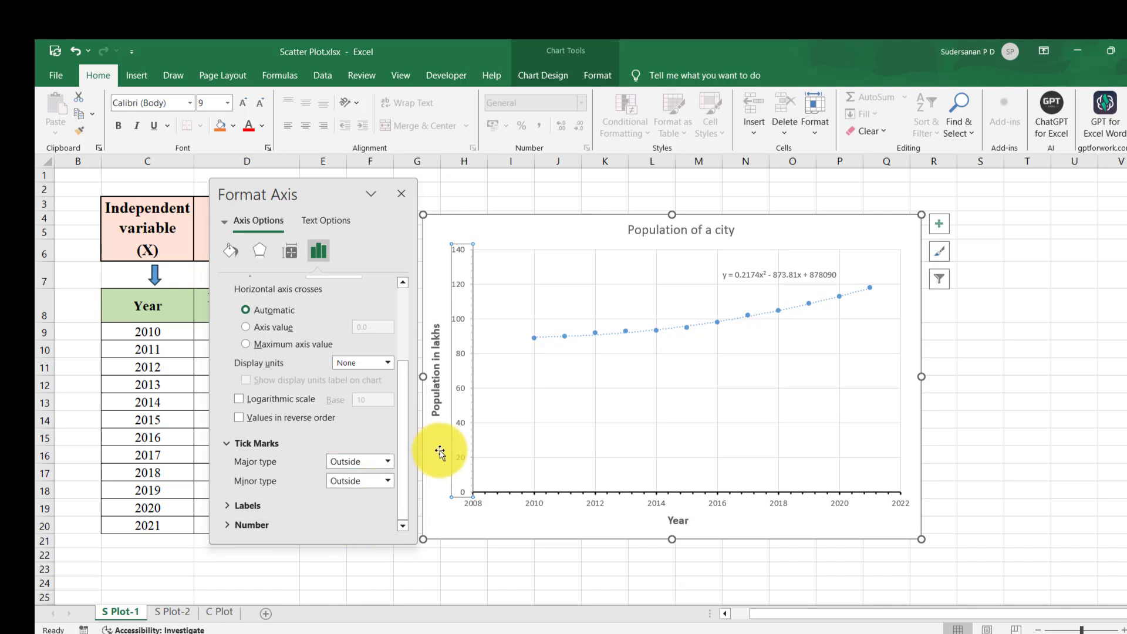
# Make the value axis line black and close the axis formatting pane.
pyautogui.click(230, 251)
pyautogui.click(387, 401)
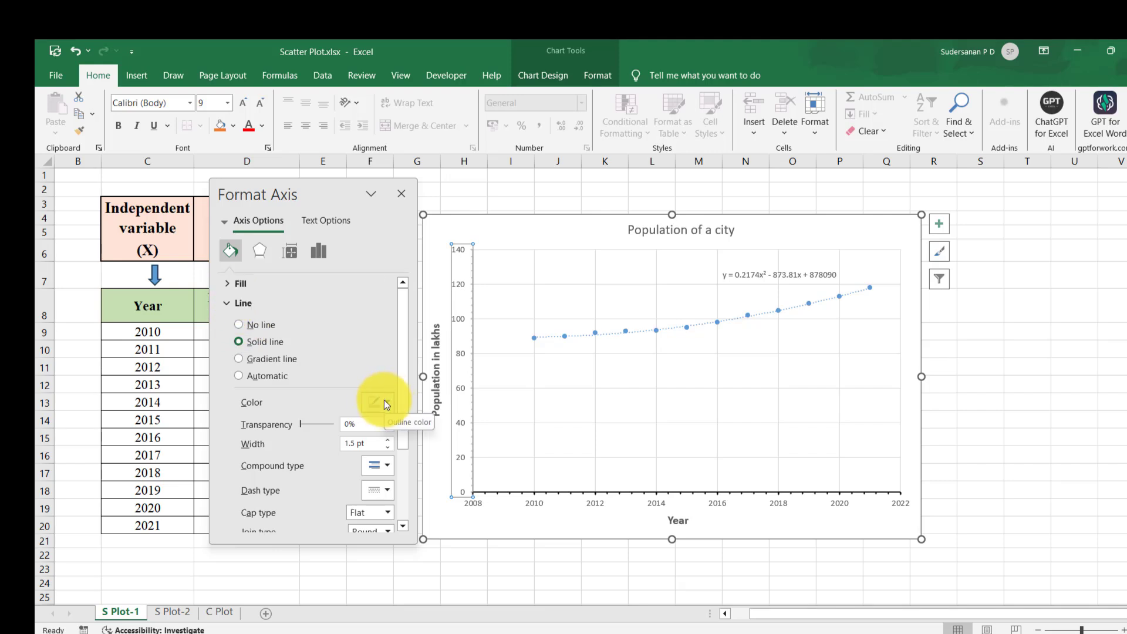
pyautogui.click(377, 437)
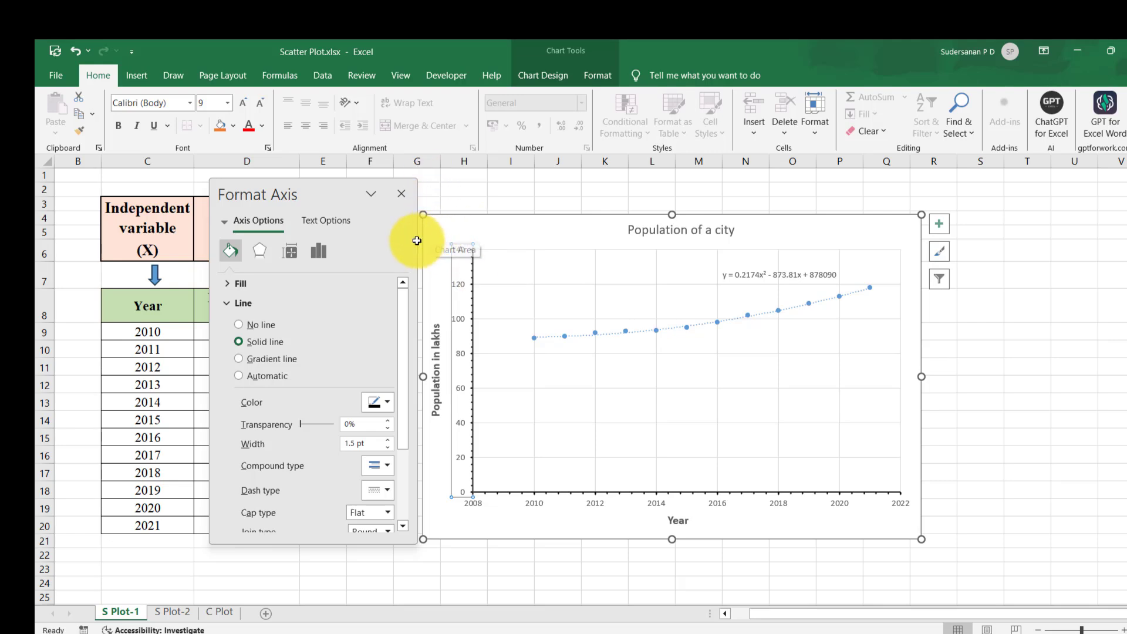
pyautogui.press('Escape')
# Give the chart area a solid fill via Format Chart Area.
pyautogui.click(988, 406)
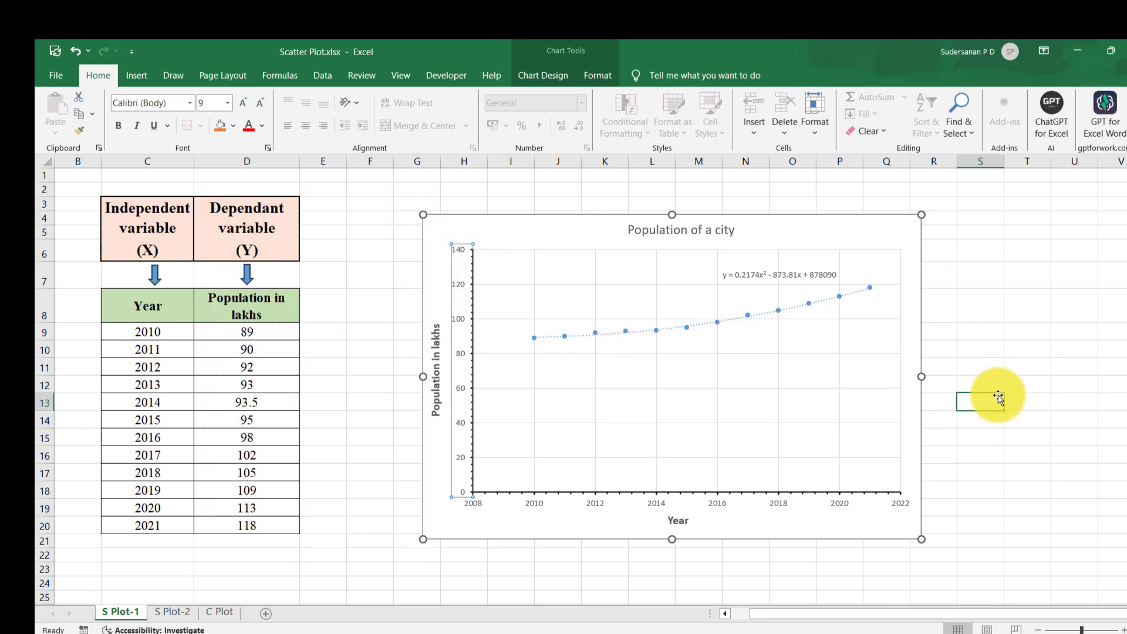
pyautogui.rightClick(829, 229)
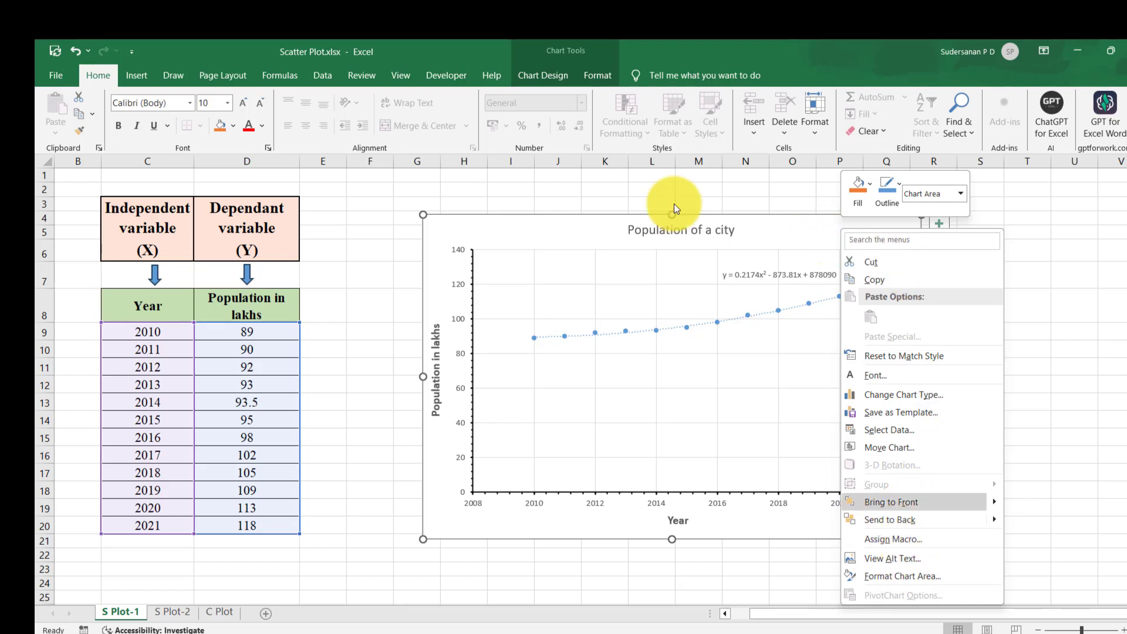
pyautogui.rightClick(786, 323)
pyautogui.click(770, 234)
pyautogui.rightClick(789, 227)
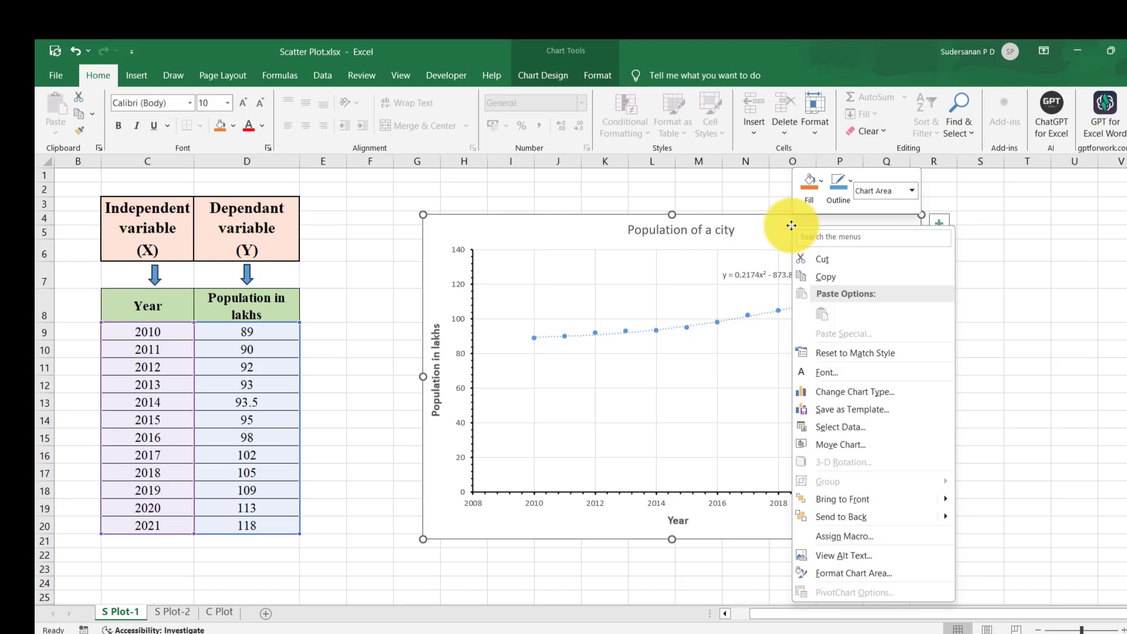
pyautogui.click(858, 571)
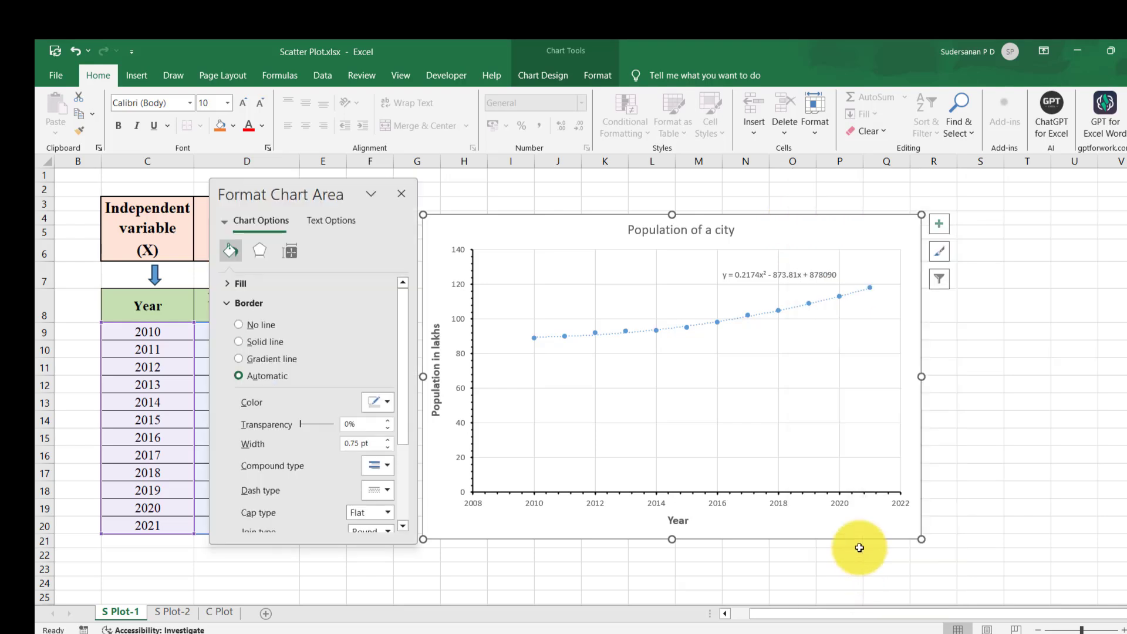
pyautogui.click(237, 283)
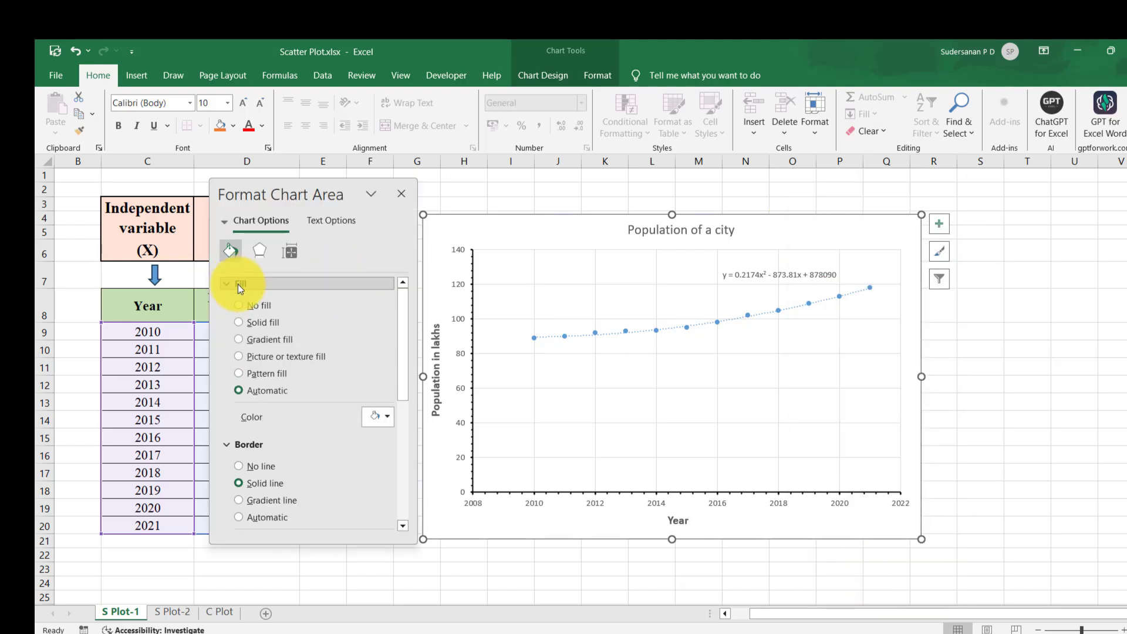
pyautogui.click(238, 322)
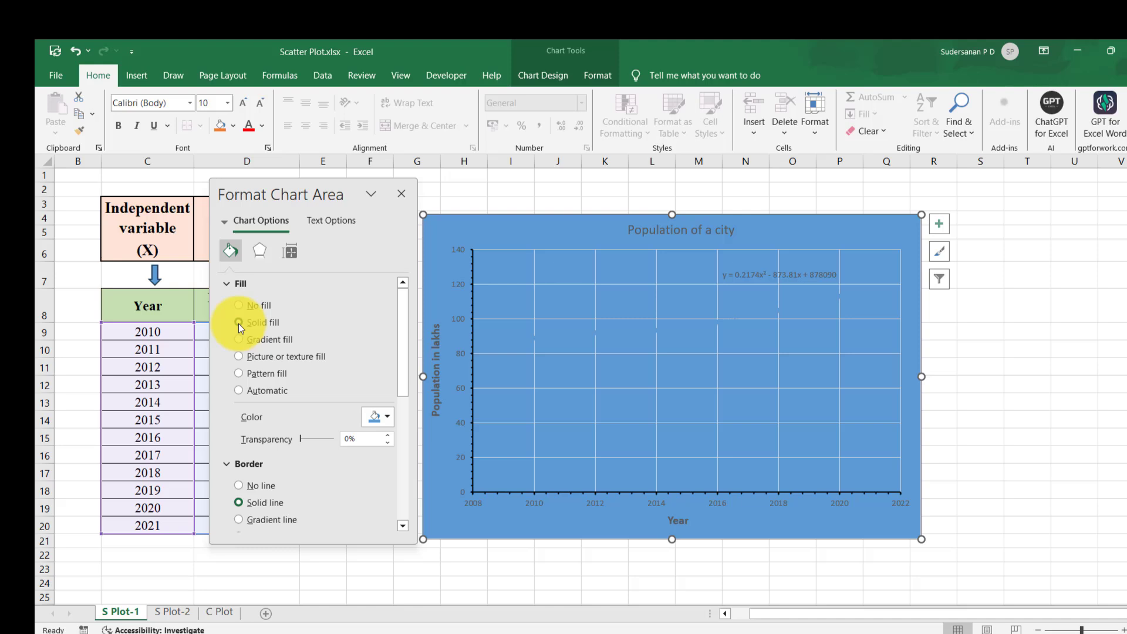
# Colour the chart area fill greyish blue instead of light blue.
pyautogui.click(387, 418)
pyautogui.click(460, 484)
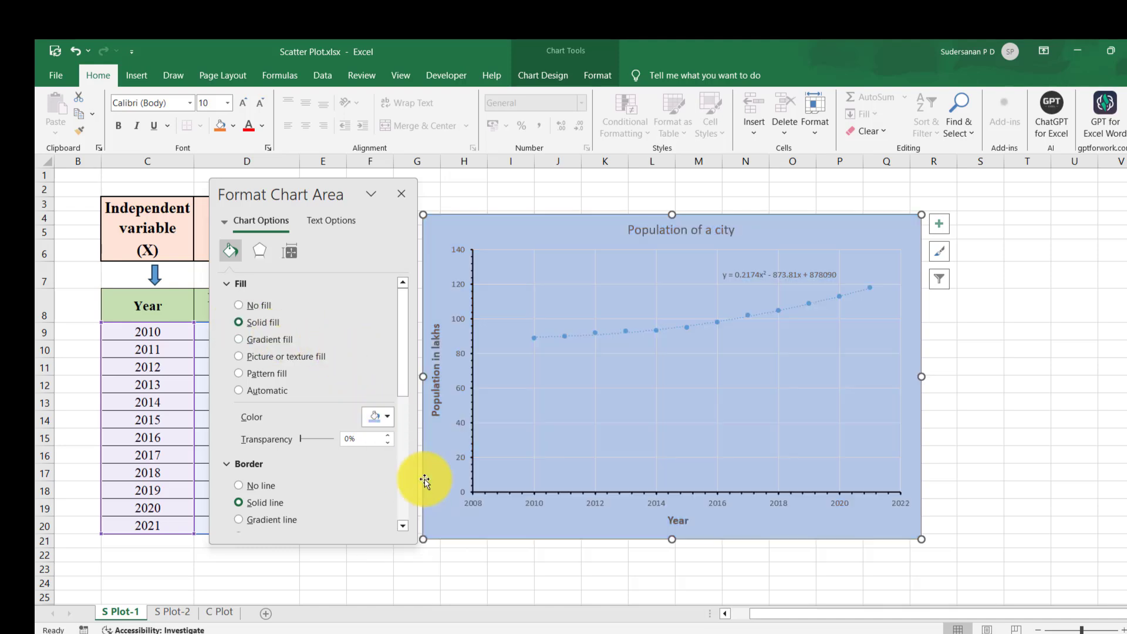
pyautogui.click(388, 417)
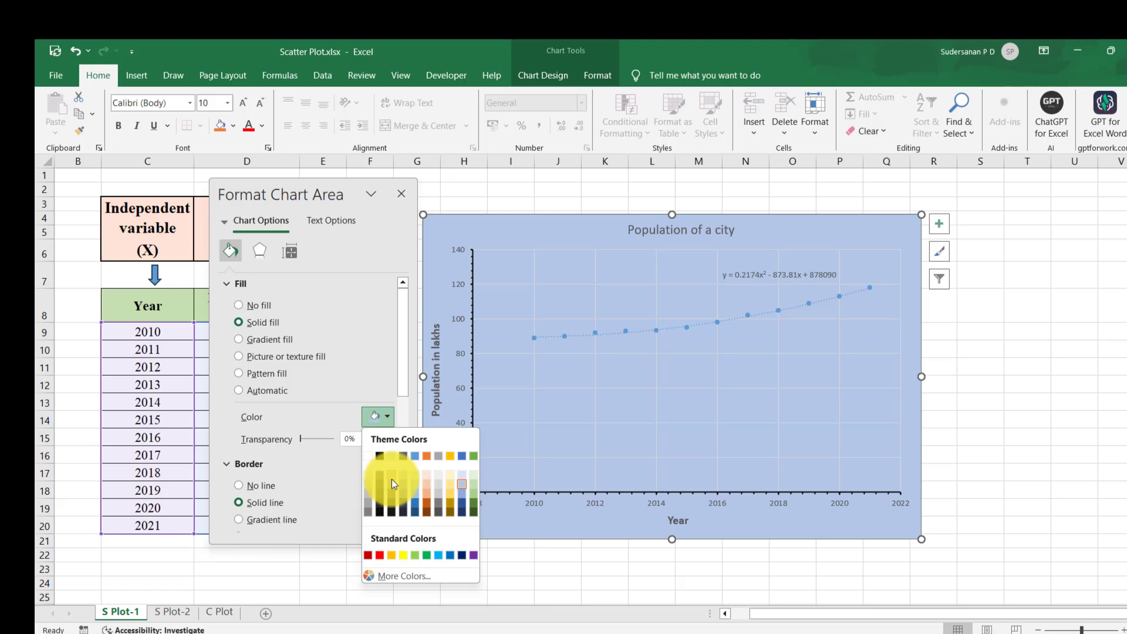
pyautogui.click(403, 482)
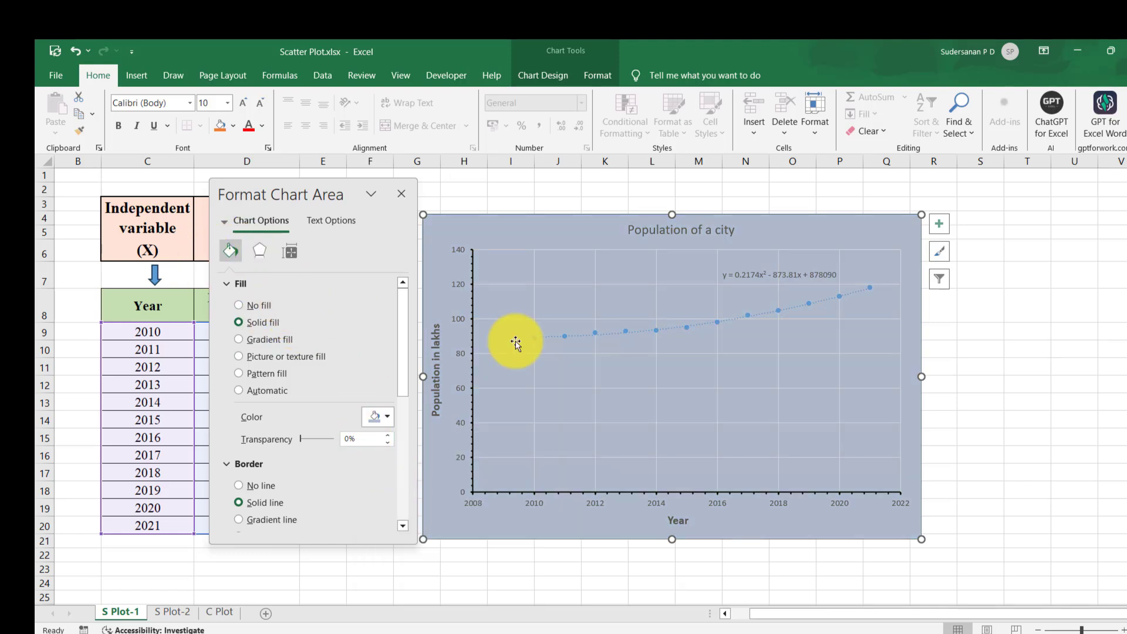
pyautogui.click(648, 285)
# Bring up the plot area's Fill & Line formatting options.
pyautogui.rightClick(707, 374)
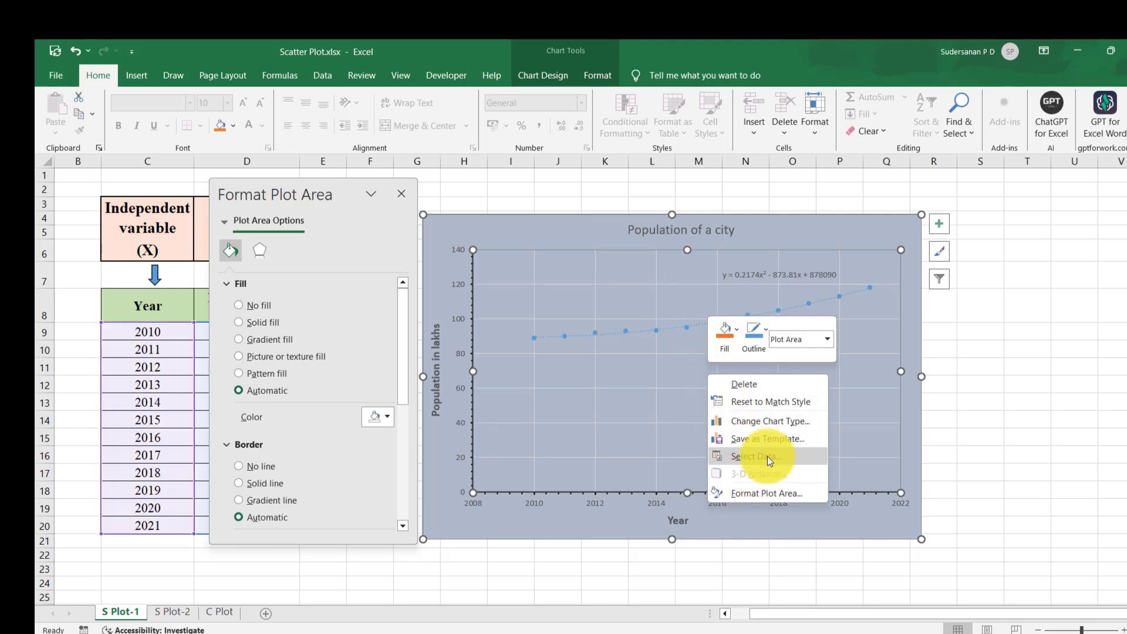
pyautogui.click(660, 388)
pyautogui.rightClick(674, 379)
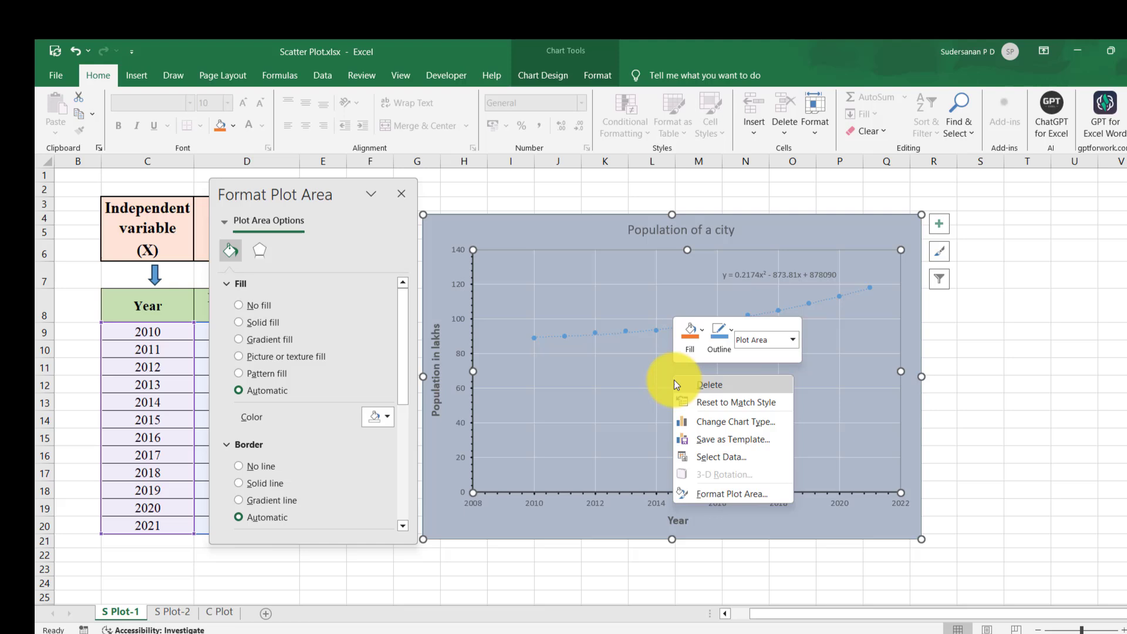
pyautogui.click(788, 212)
pyautogui.rightClick(796, 224)
pyautogui.click(835, 224)
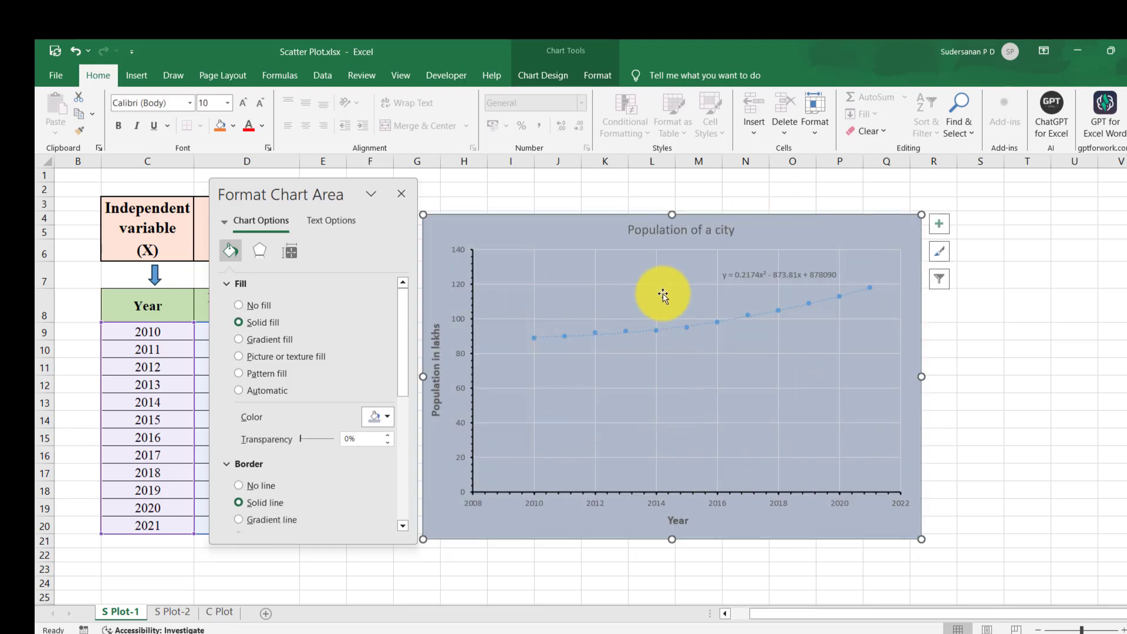
pyautogui.rightClick(690, 410)
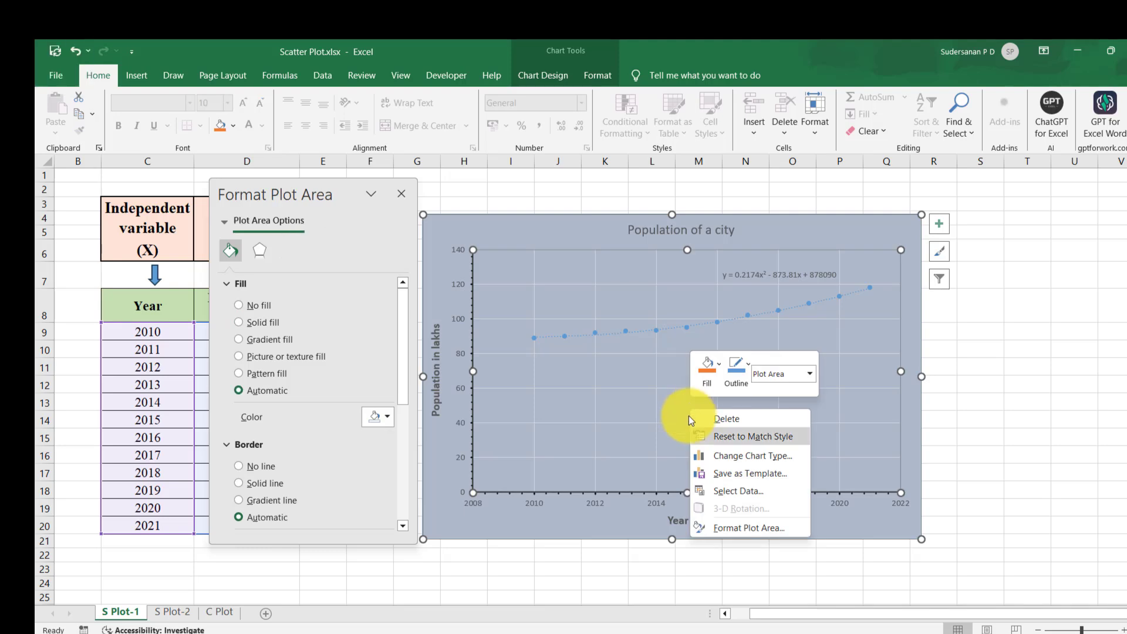
pyautogui.click(727, 527)
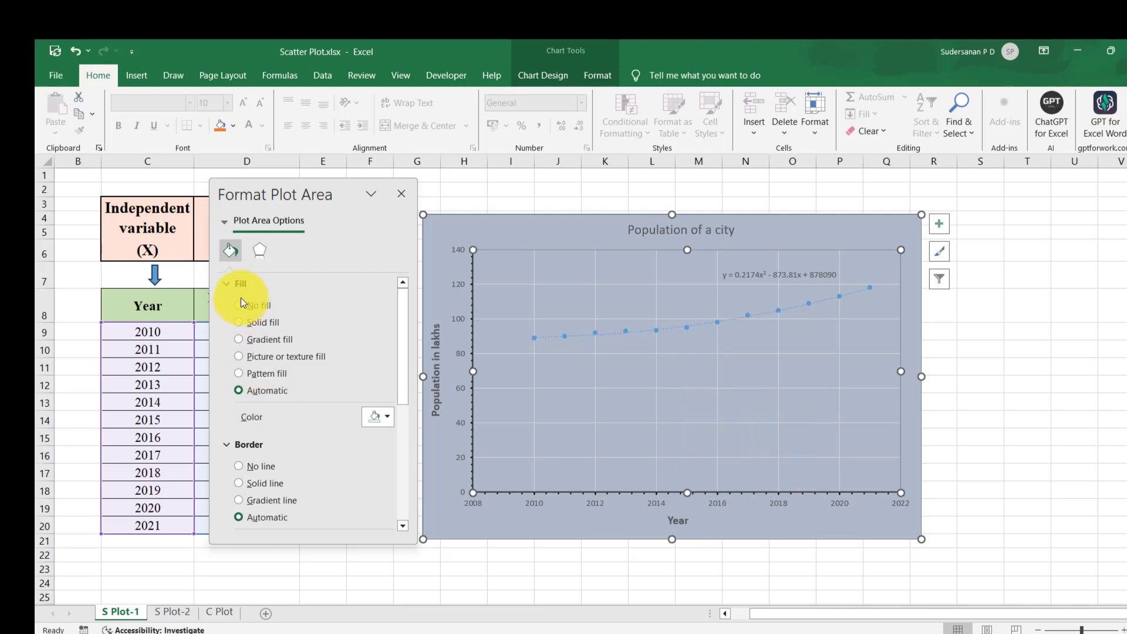
pyautogui.click(225, 252)
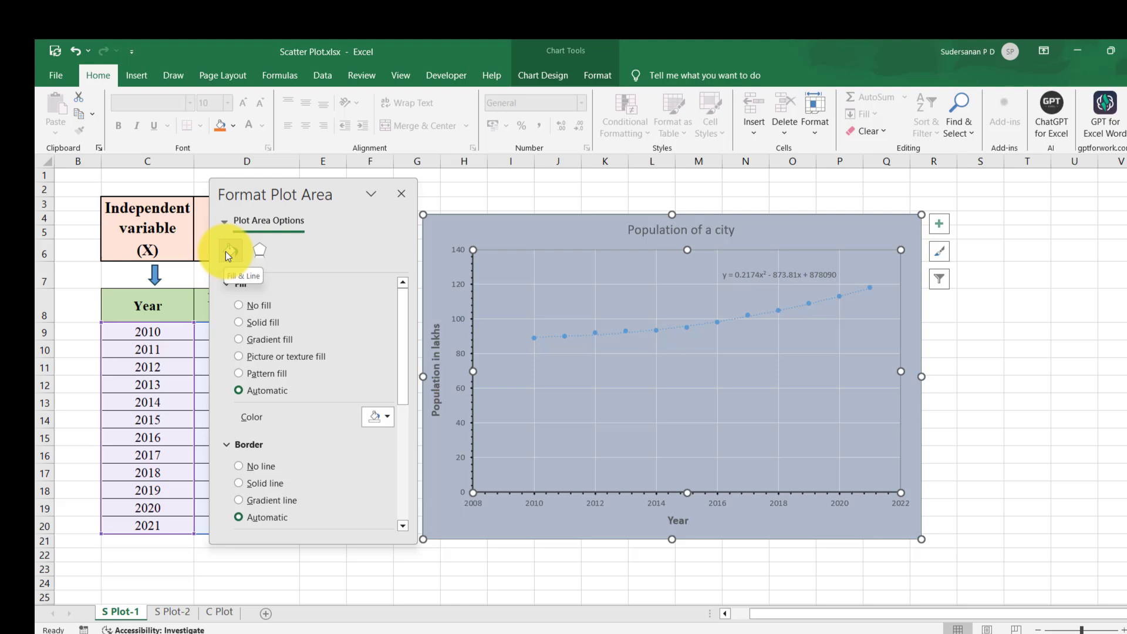
# Apply a fine dotted pattern fill to the plot area, discarding a diagonal trial.
pyautogui.click(239, 373)
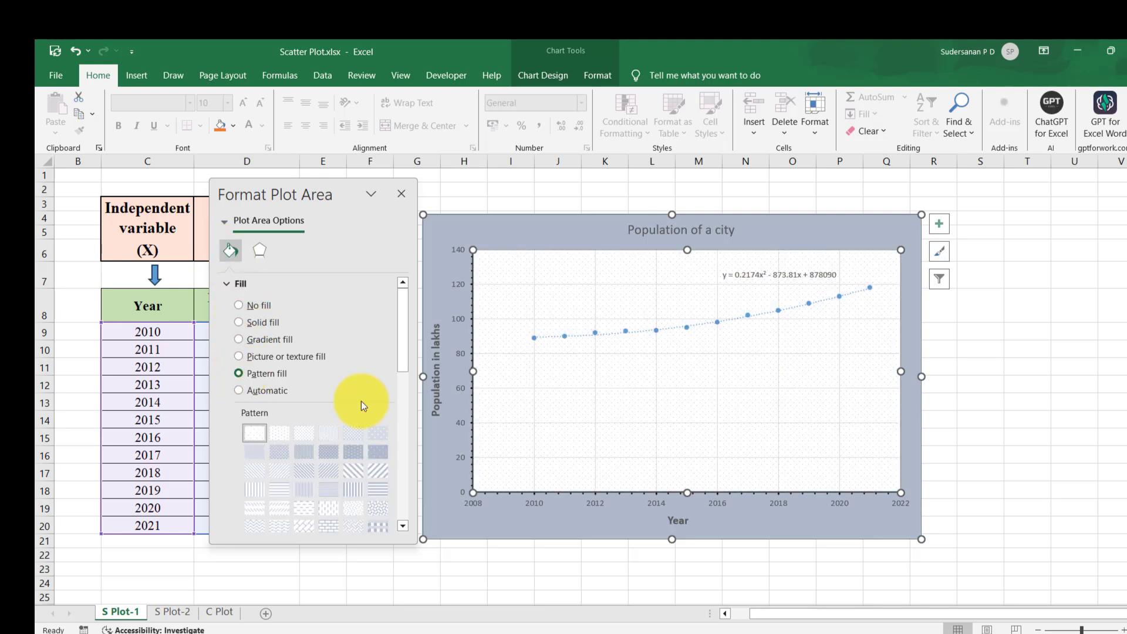
pyautogui.click(276, 469)
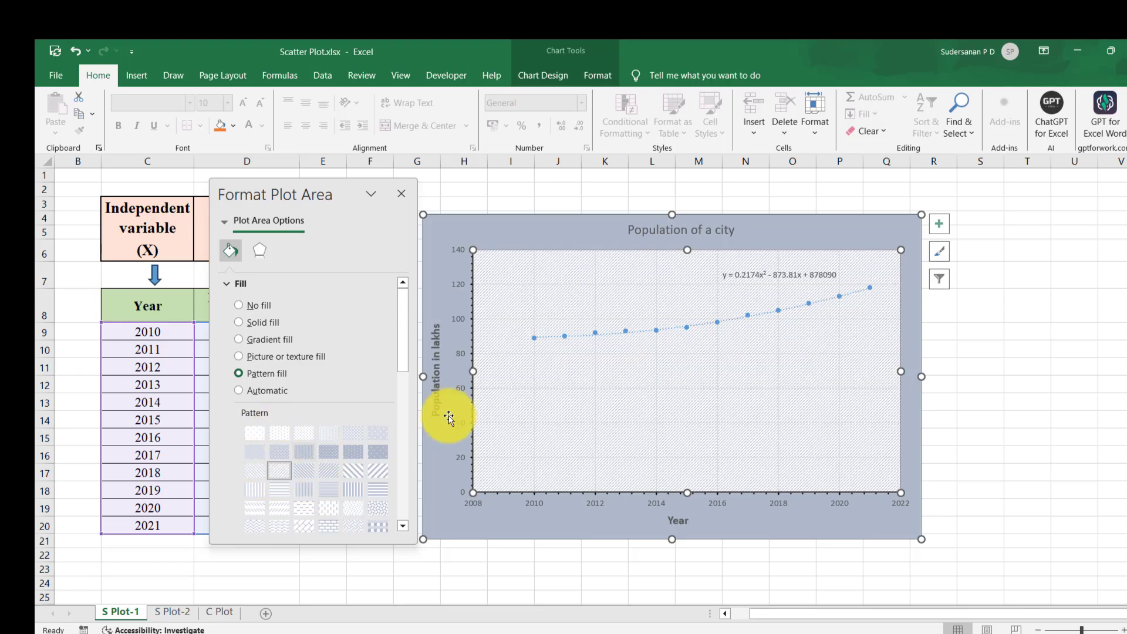
pyautogui.hotkey('ctrl', 'z')
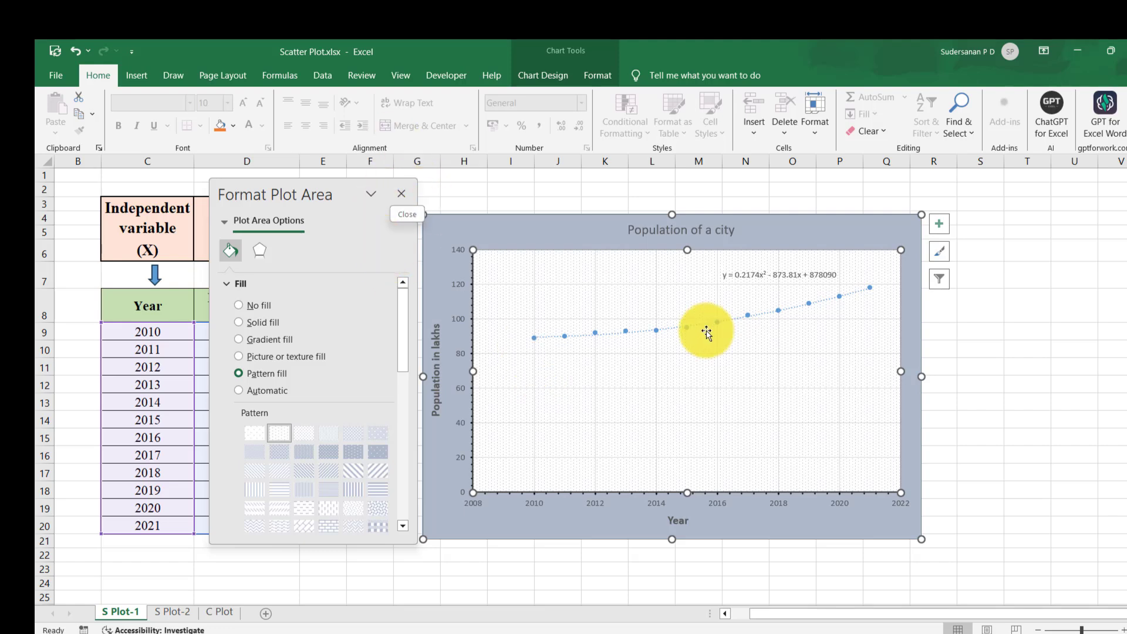
pyautogui.click(400, 196)
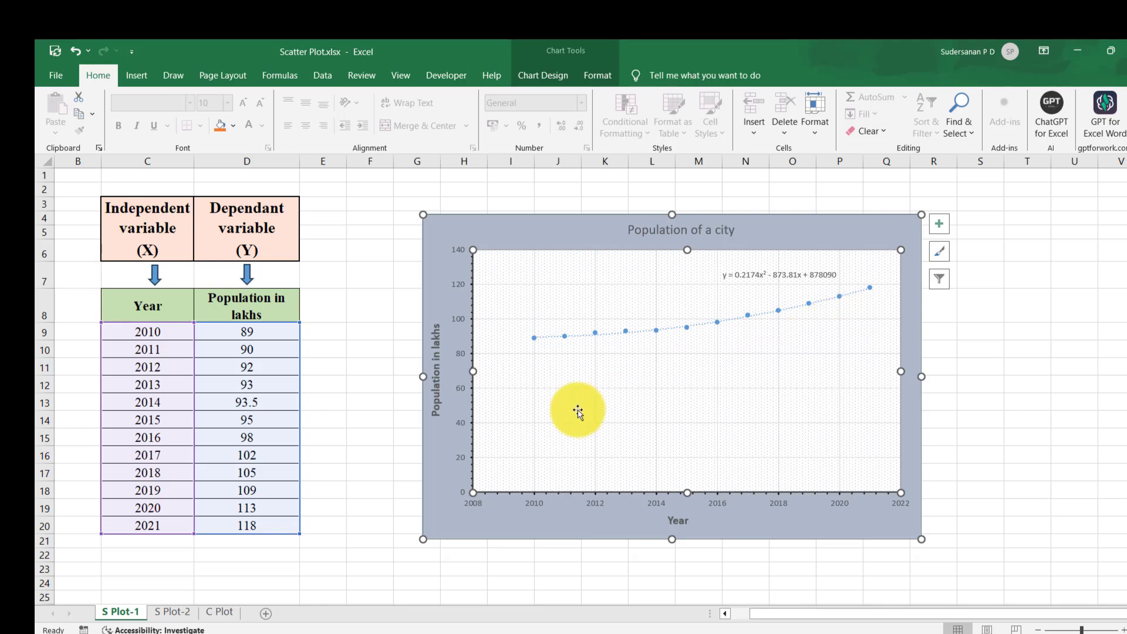
# Set the vertical population axis minimum bound to 80.0.
pyautogui.click(449, 376)
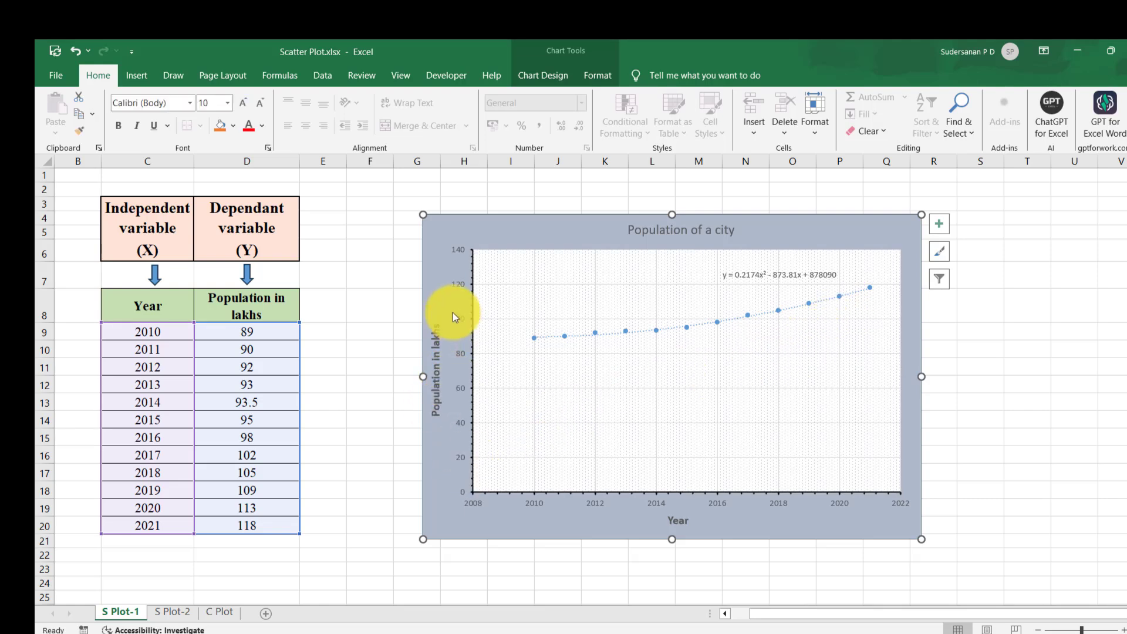
pyautogui.click(455, 316)
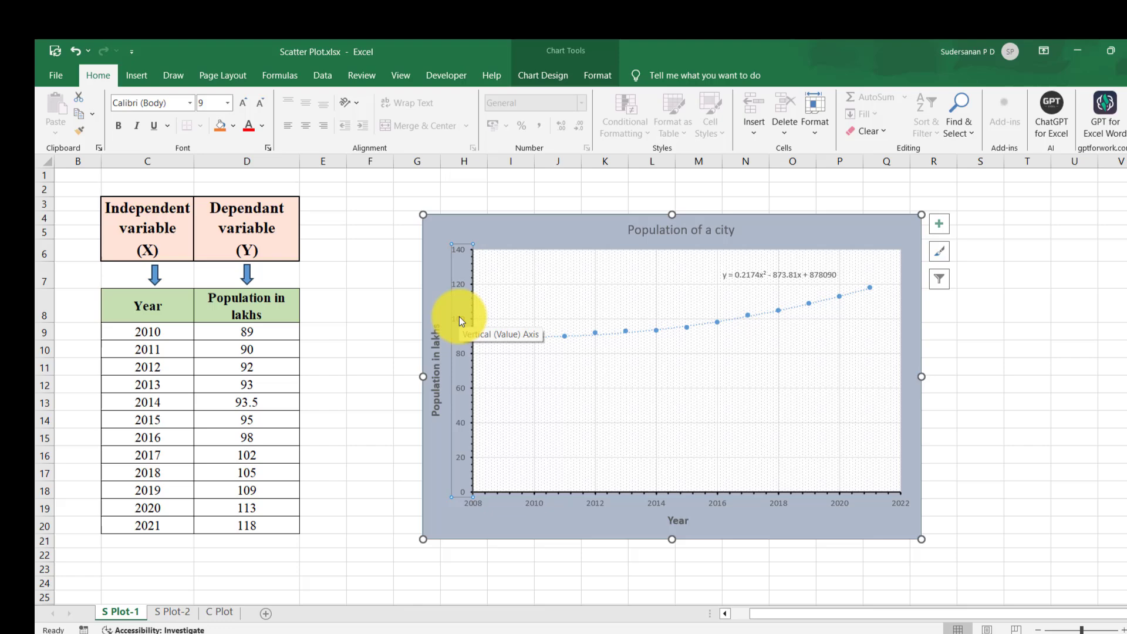
pyautogui.rightClick(459, 317)
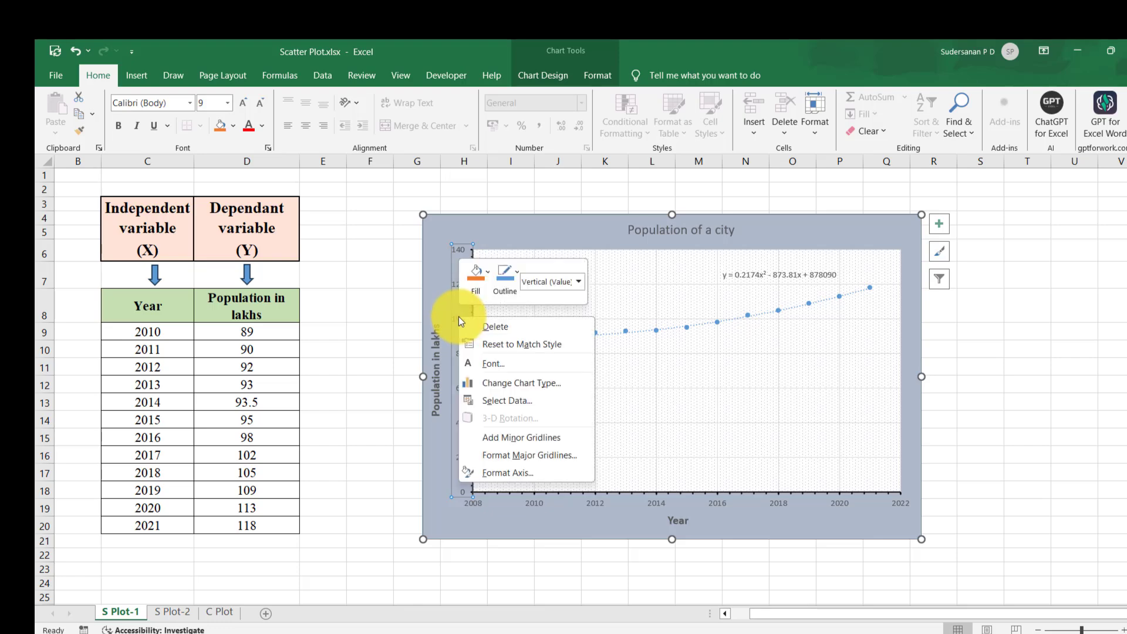
pyautogui.click(508, 475)
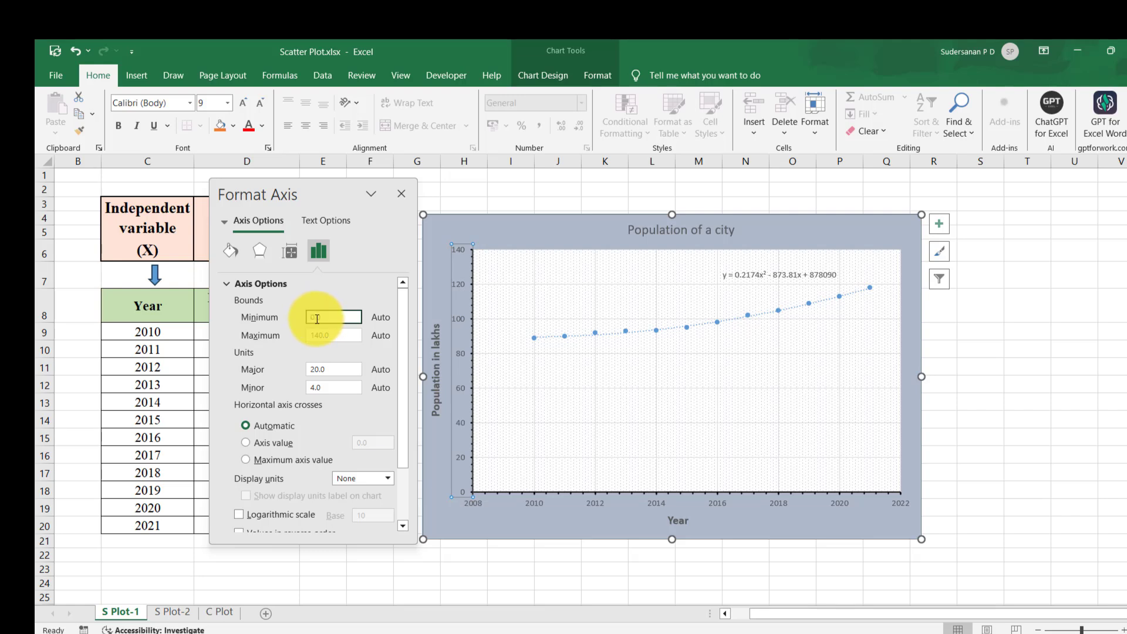
pyautogui.write('80.0')
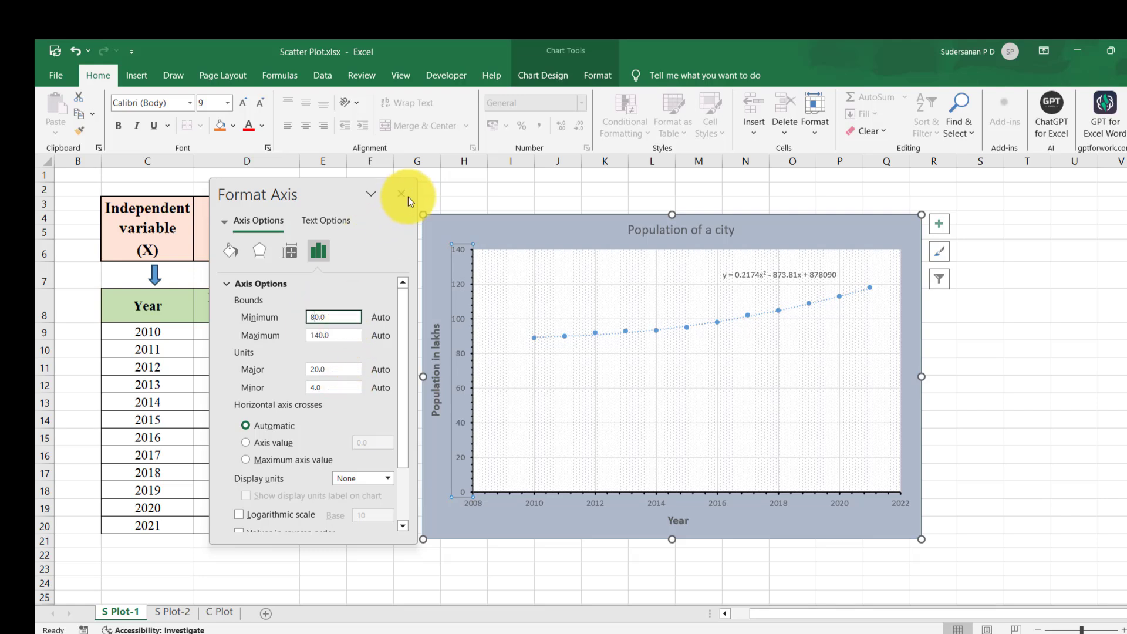
pyautogui.click(408, 196)
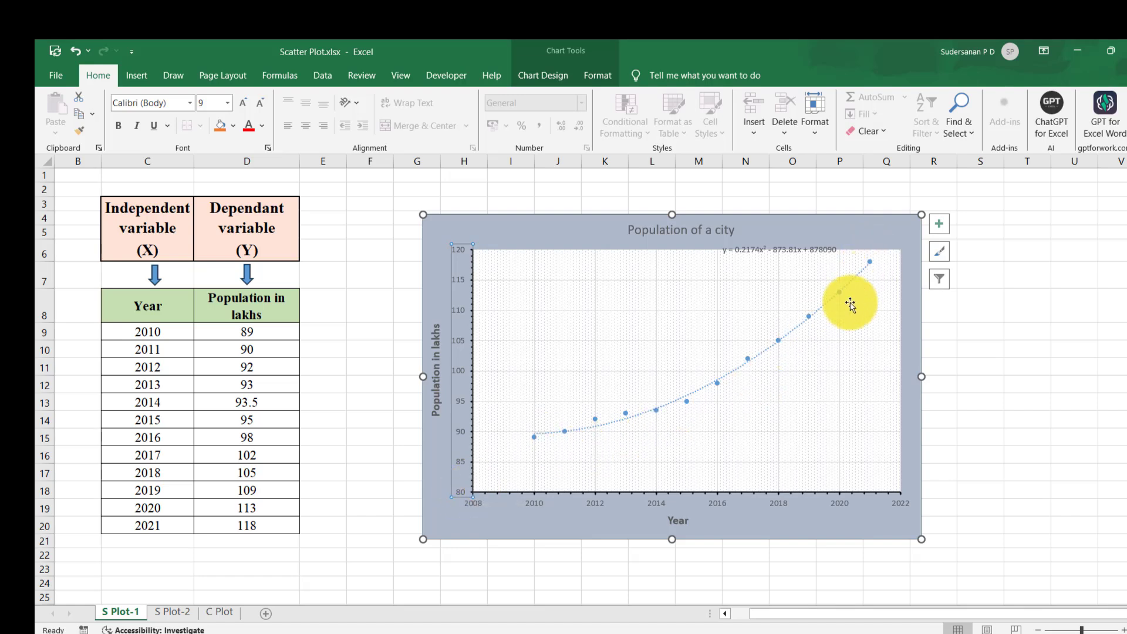
# Drag the trendline equation label slightly lower in the plot area.
pyautogui.click(796, 247)
pyautogui.moveTo(796, 247); pyautogui.dragTo(792, 269)
pyautogui.click(984, 402)
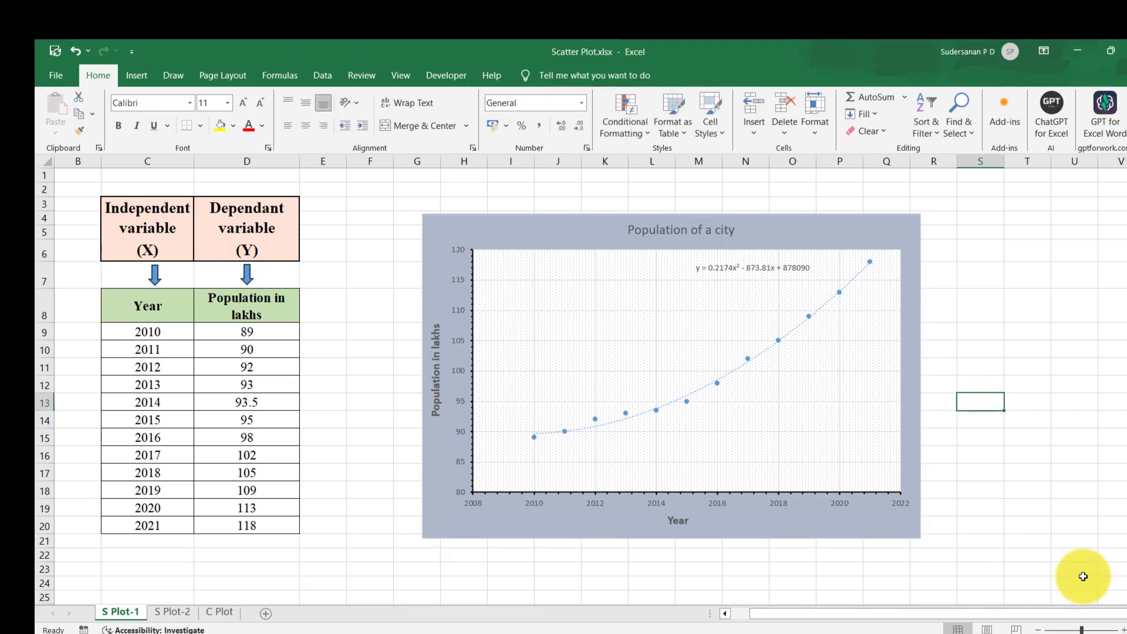
# Set the 'Population of a city' chart title to 16 pt.
pyautogui.click(681, 229)
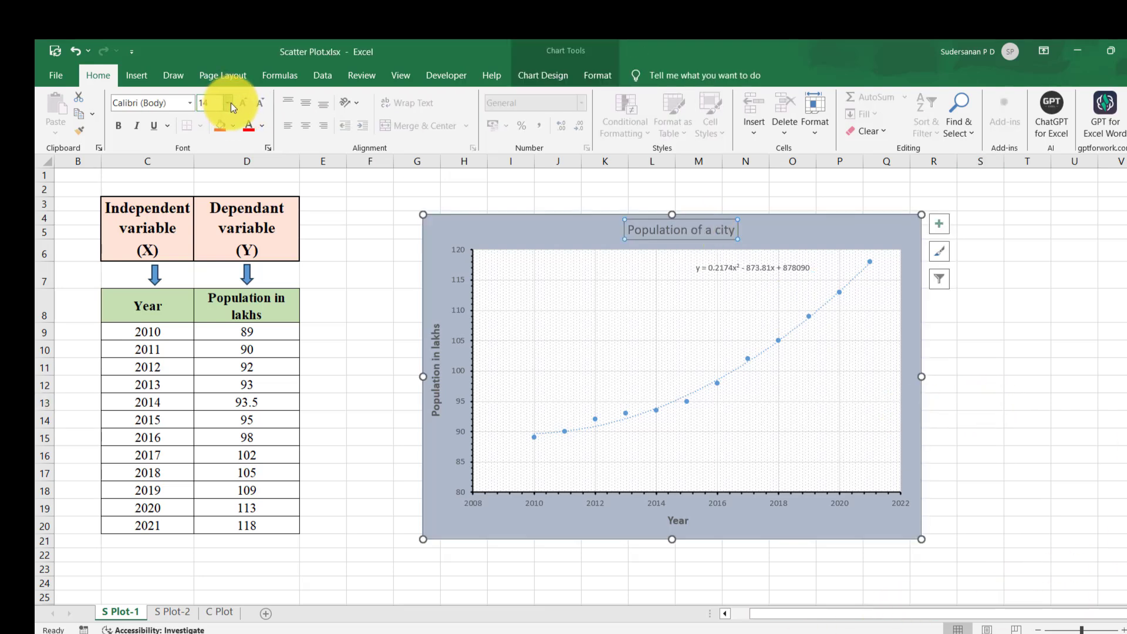
pyautogui.click(231, 103)
pyautogui.click(206, 218)
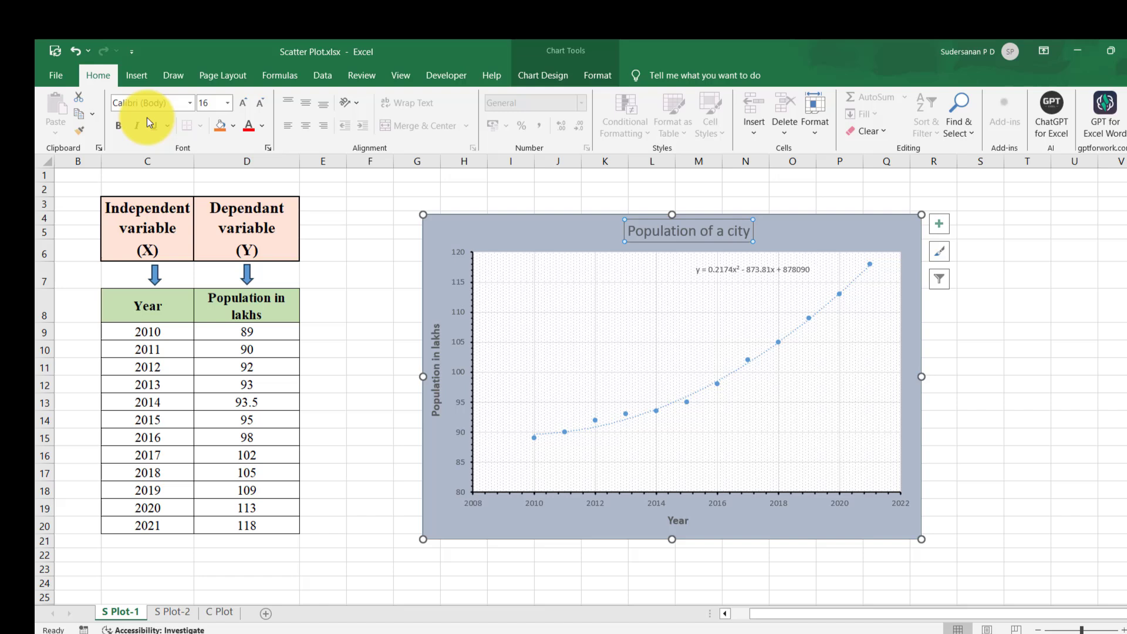
pyautogui.click(1016, 413)
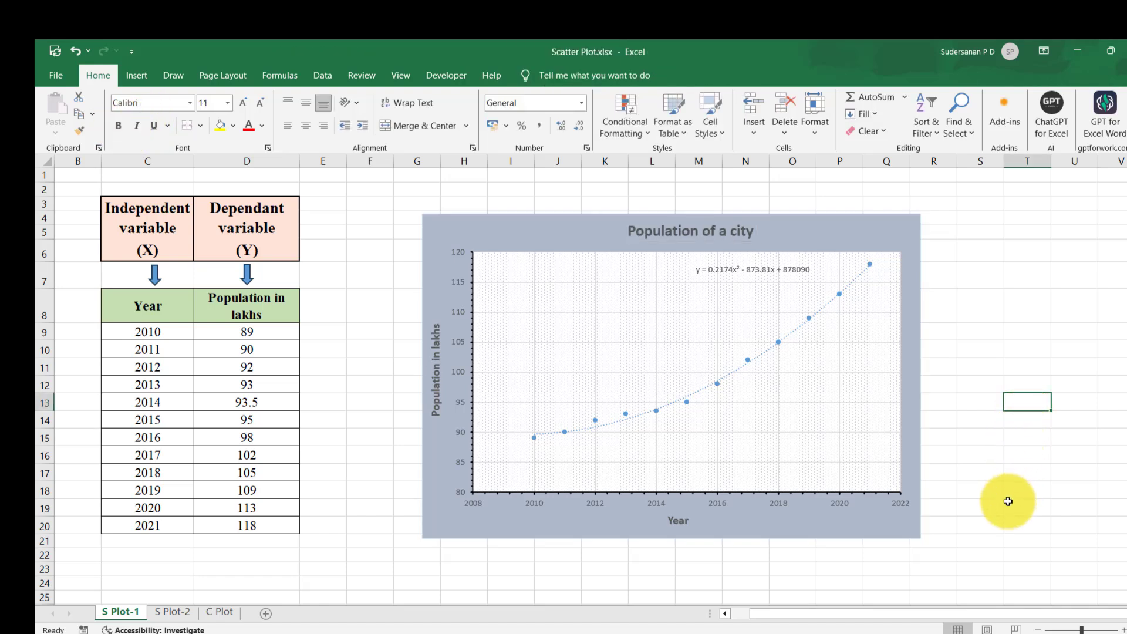